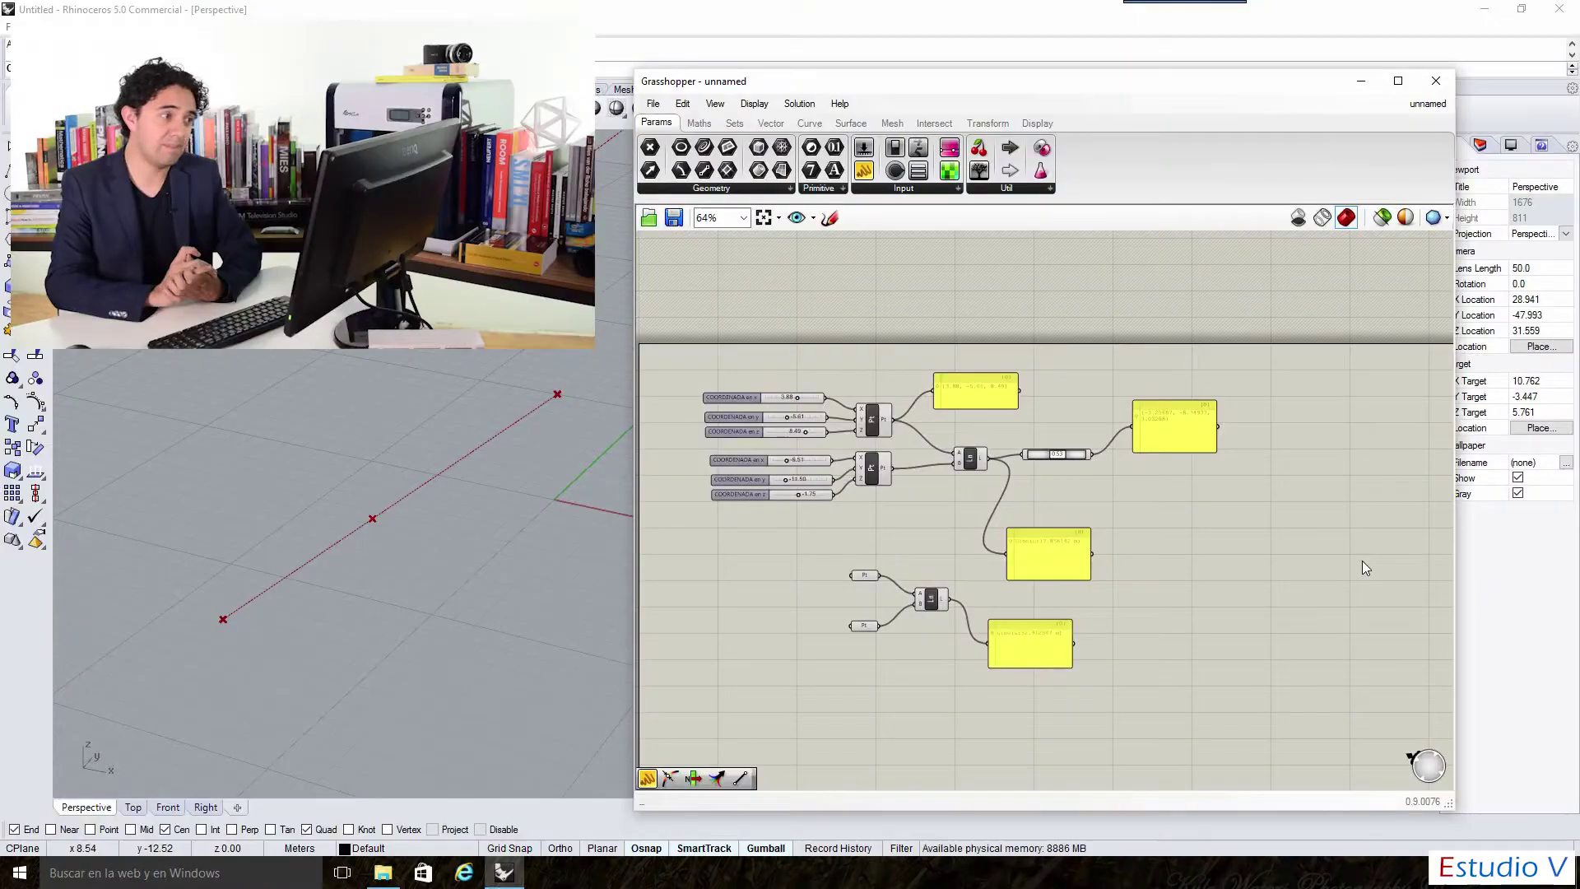
Step: Expand the full Curve > Primitive component list showing Line, Circle and Arc
left_click(804, 126)
left_click(889, 189)
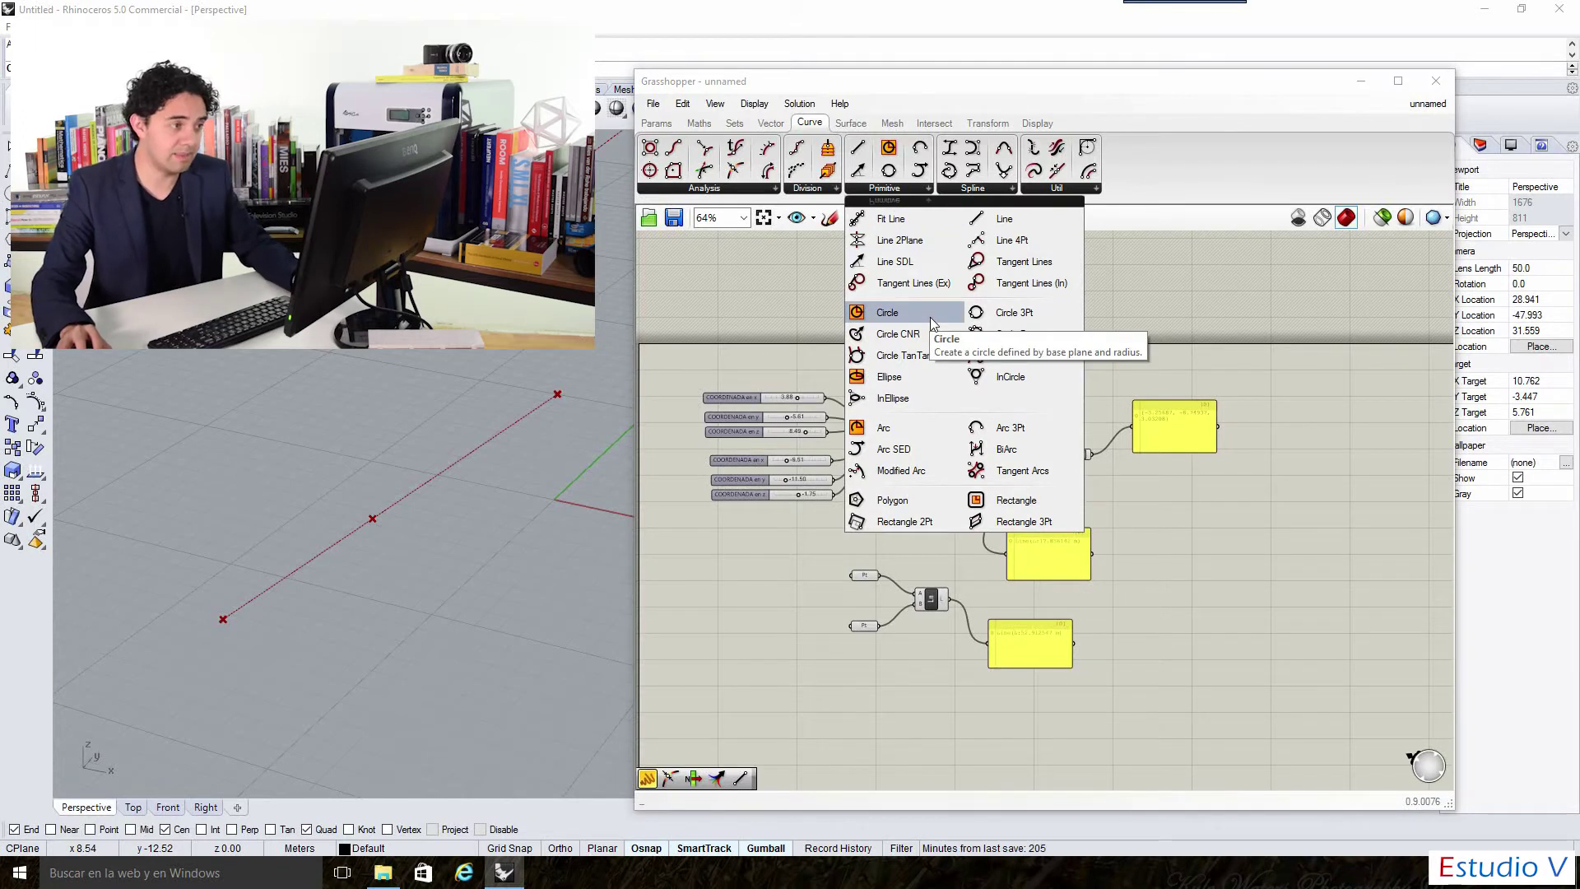
Step: Place a Circle component on the canvas so a default circle previews in Rhino
mouse_move(934, 323)
left_mouse_down()
mouse_move(999, 557)
mouse_move(948, 576)
left_mouse_up()
scroll(950, 593, "up", 5)
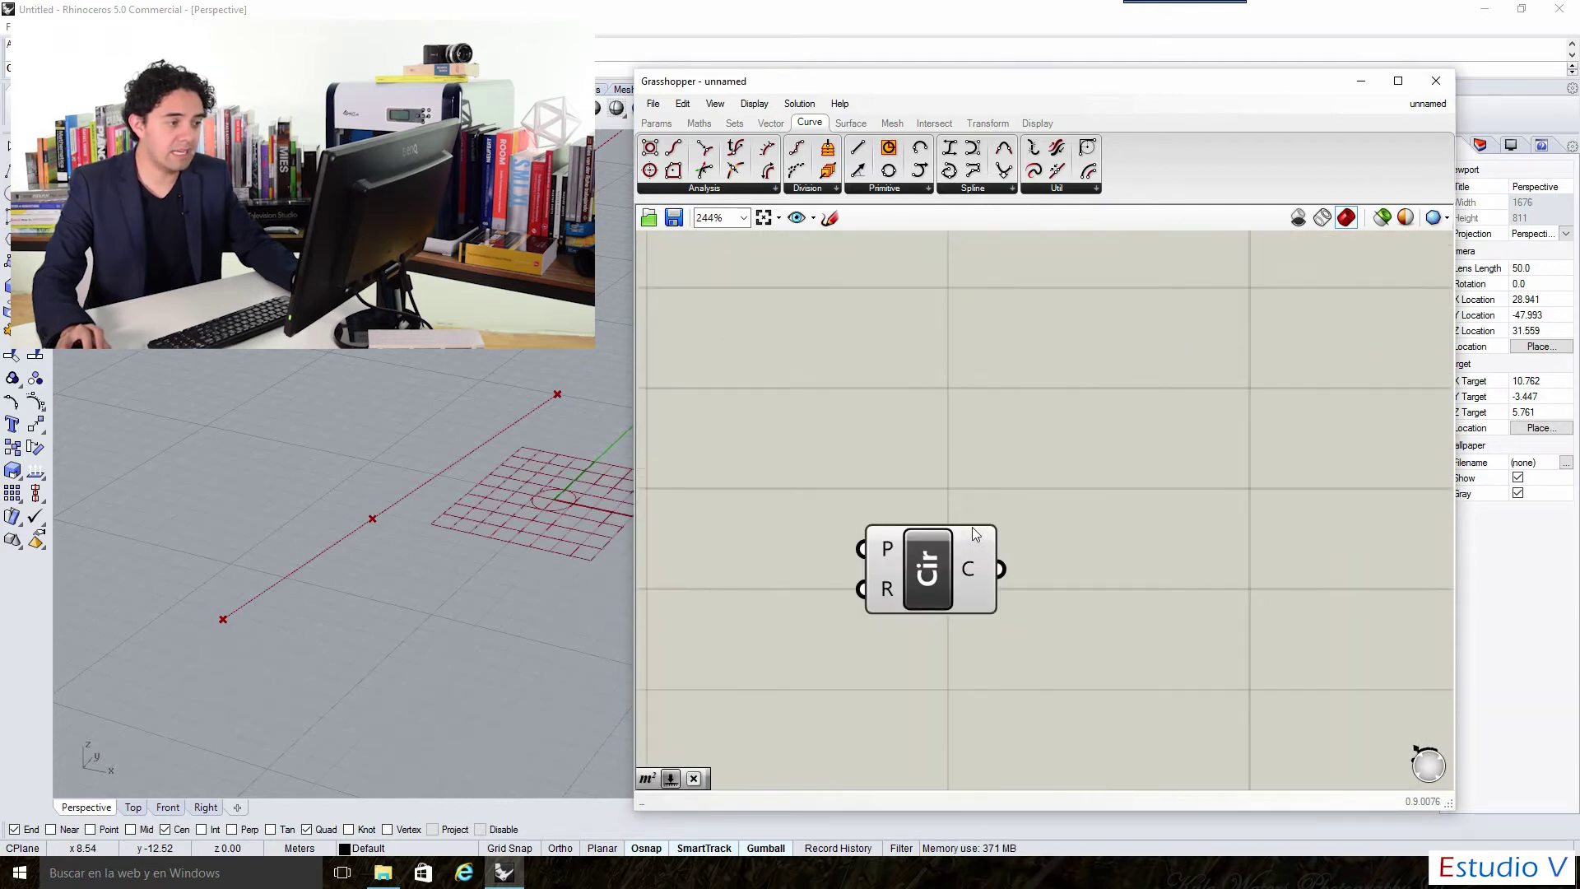
scroll(971, 527, "down", 1)
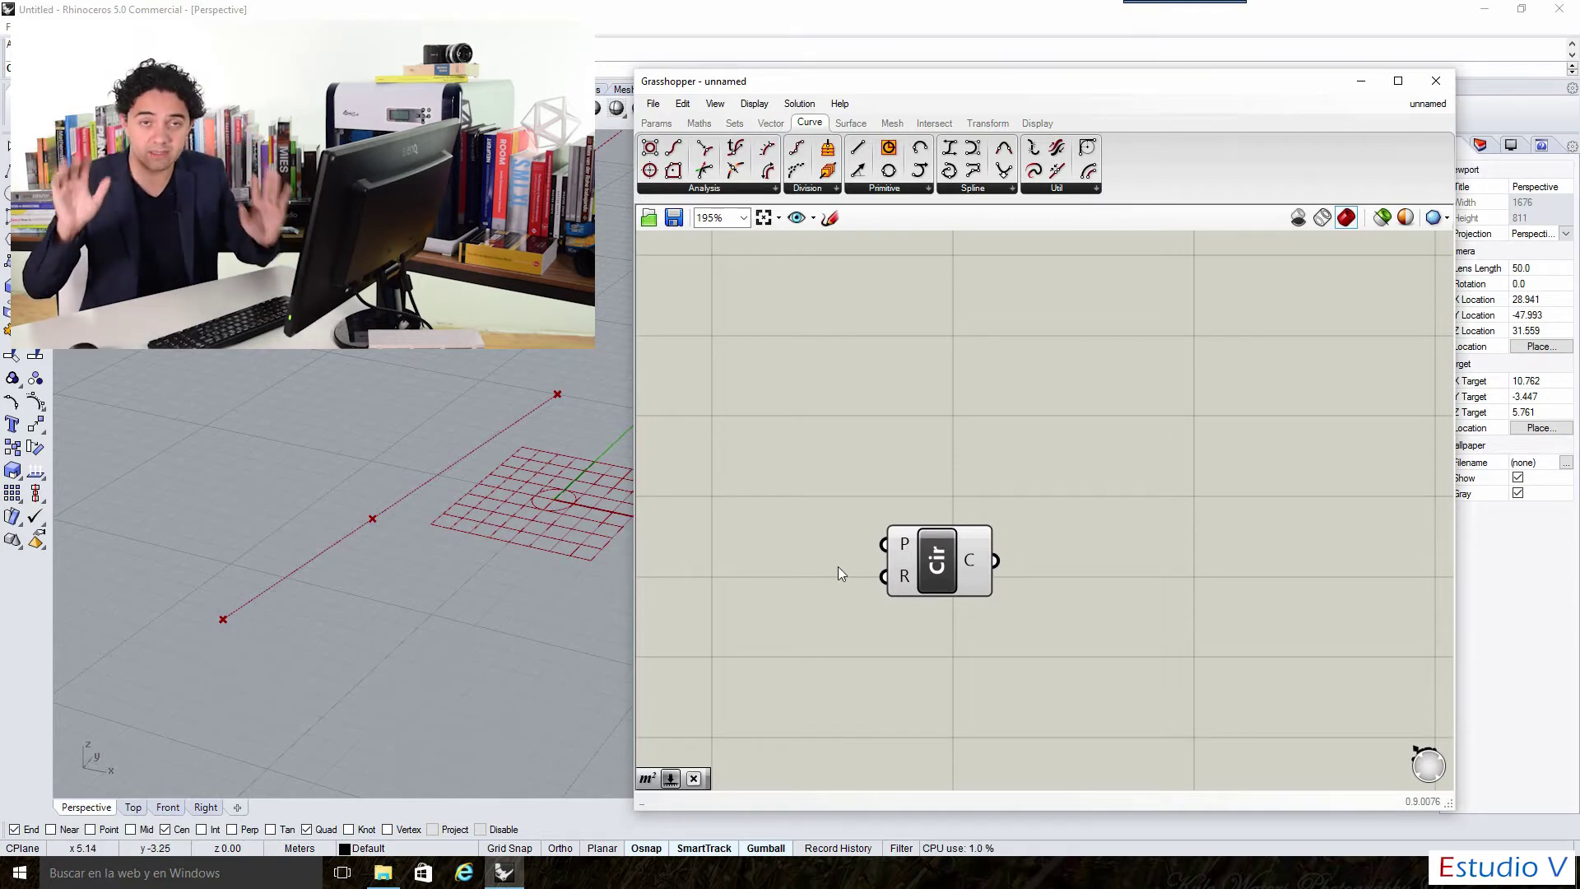
Step: Zoom and orbit the Perspective viewport until the default circle and grid are clearly visible
scroll(543, 576, "up", 3)
scroll(576, 510, "up", 2)
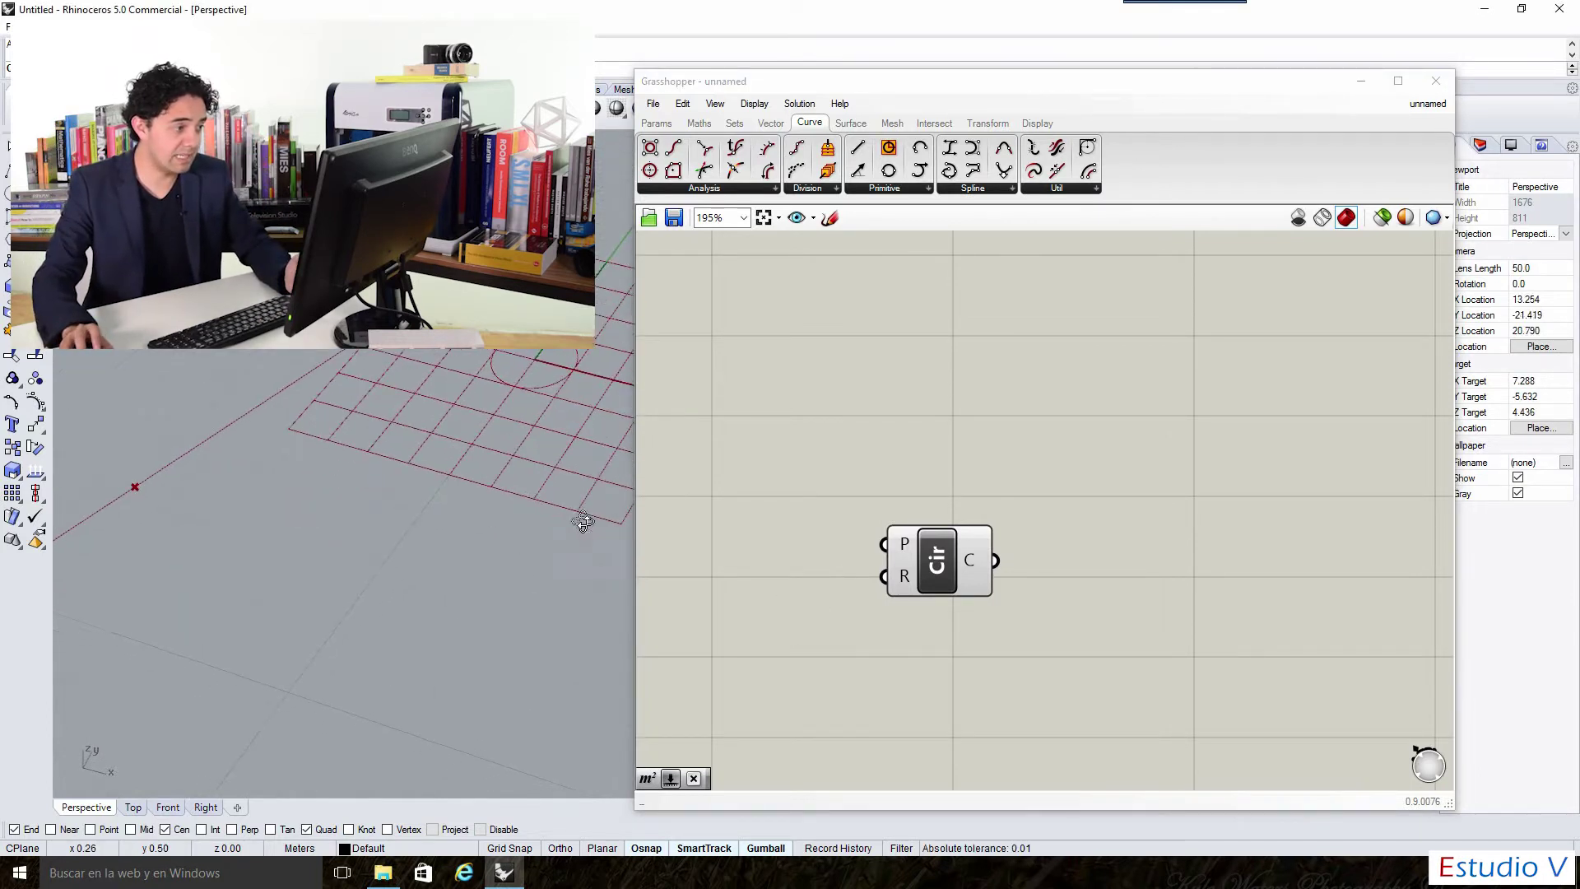
scroll(566, 496, "down", 3)
scroll(570, 390, "up", 3)
scroll(585, 450, "down", 1)
scroll(370, 461, "down", 2)
scroll(371, 460, "up", 3)
scroll(402, 565, "up", 2)
mouse_move(401, 565)
right_mouse_down()
mouse_move(417, 553)
mouse_move(403, 552)
right_mouse_up()
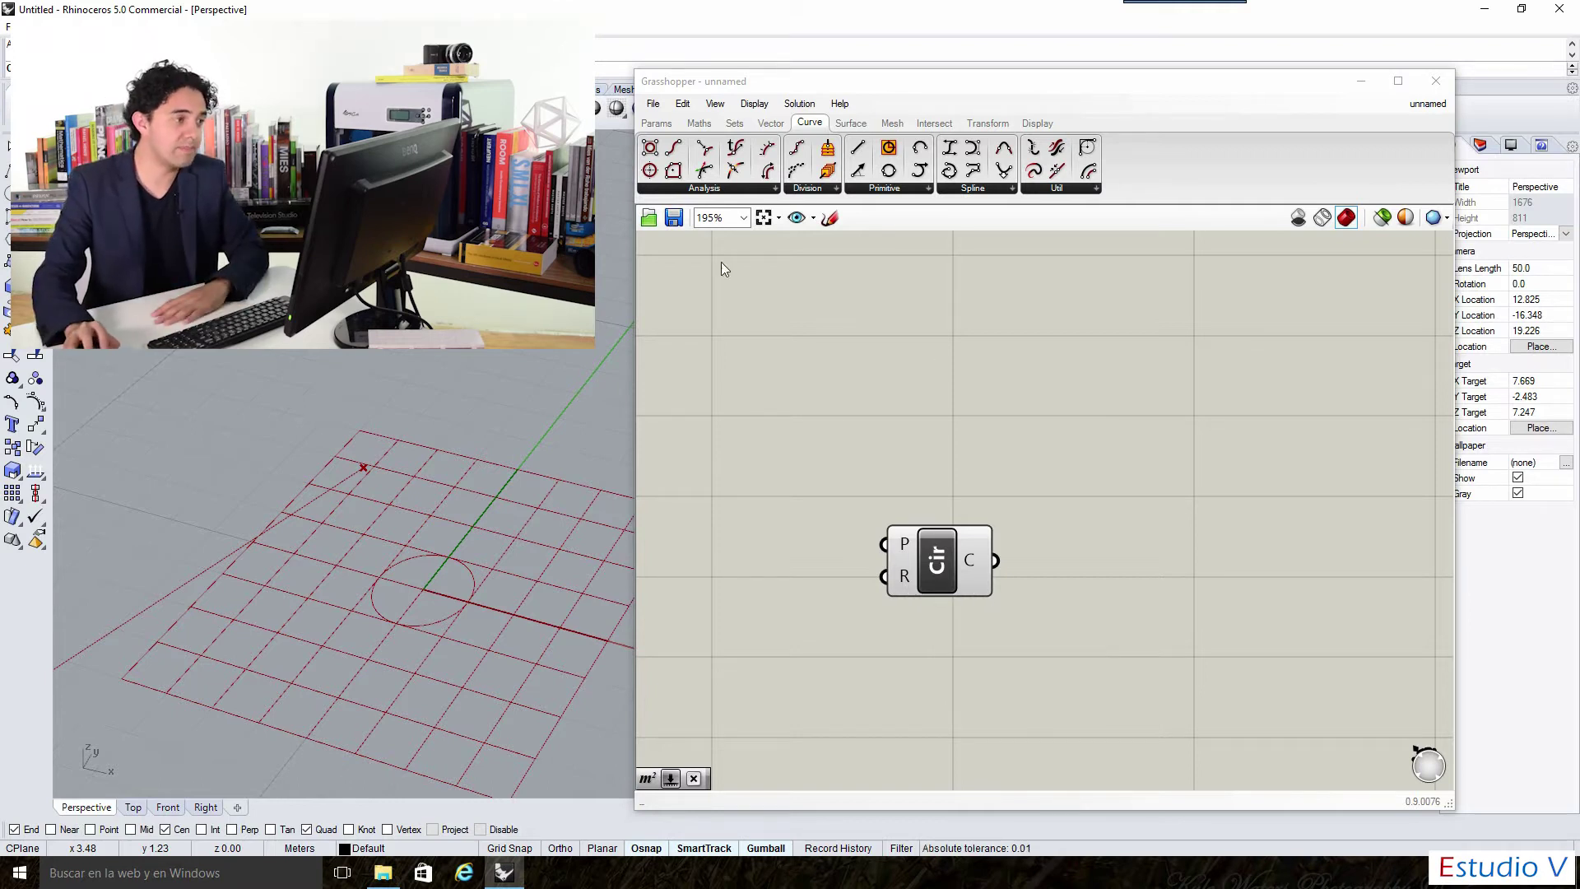
left_click(659, 123)
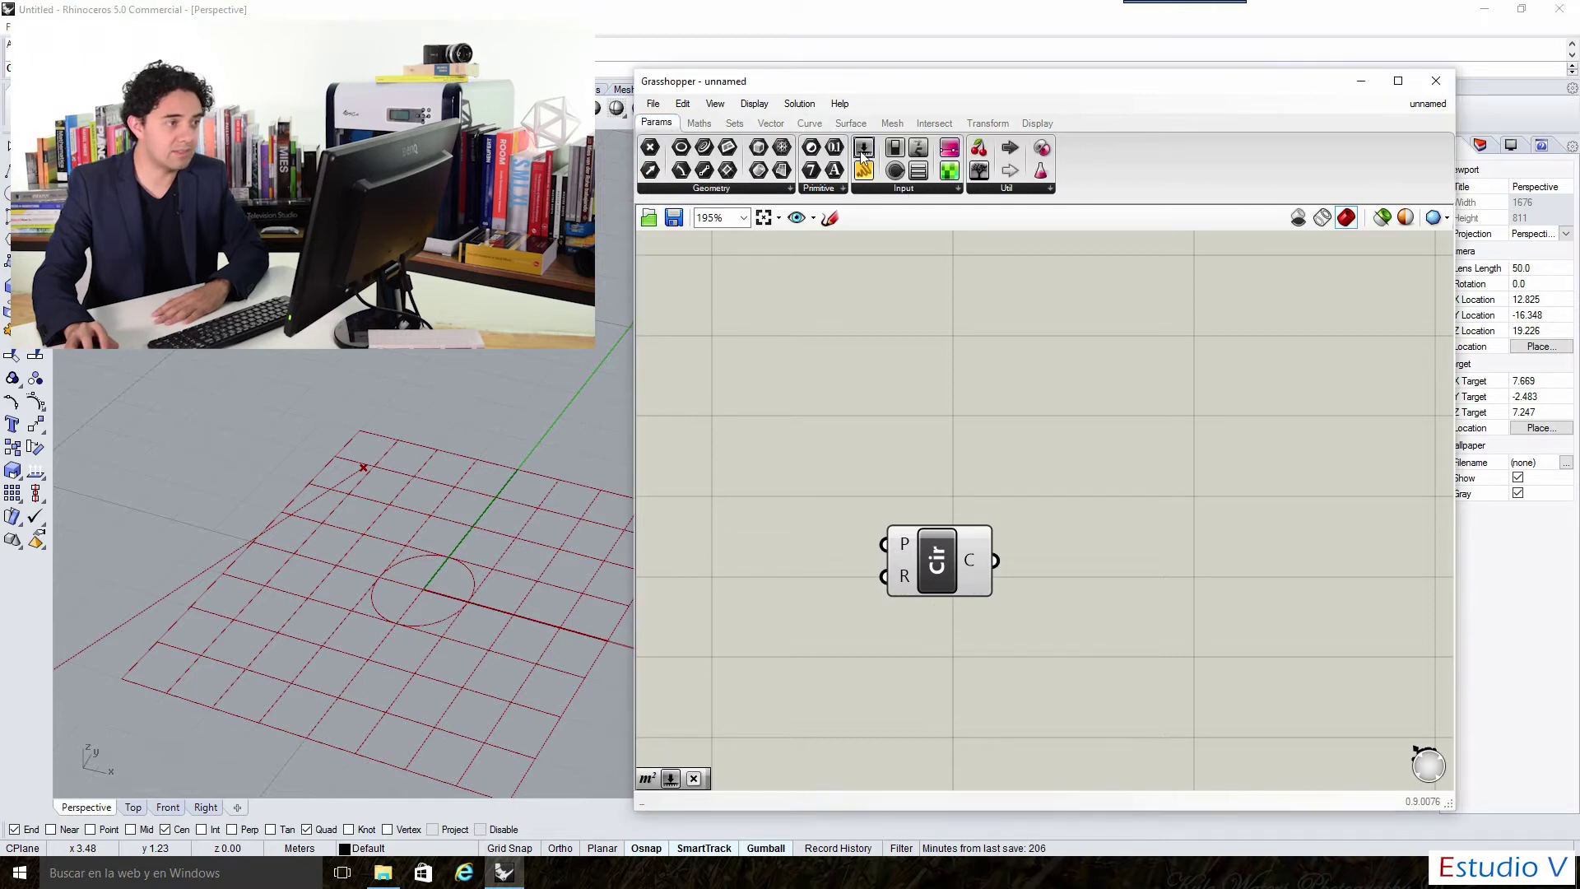
Step: Add a Number Slider set to whole-number (N) rounding with a maximum of 10
left_click_drag(771, 498, 733, 459)
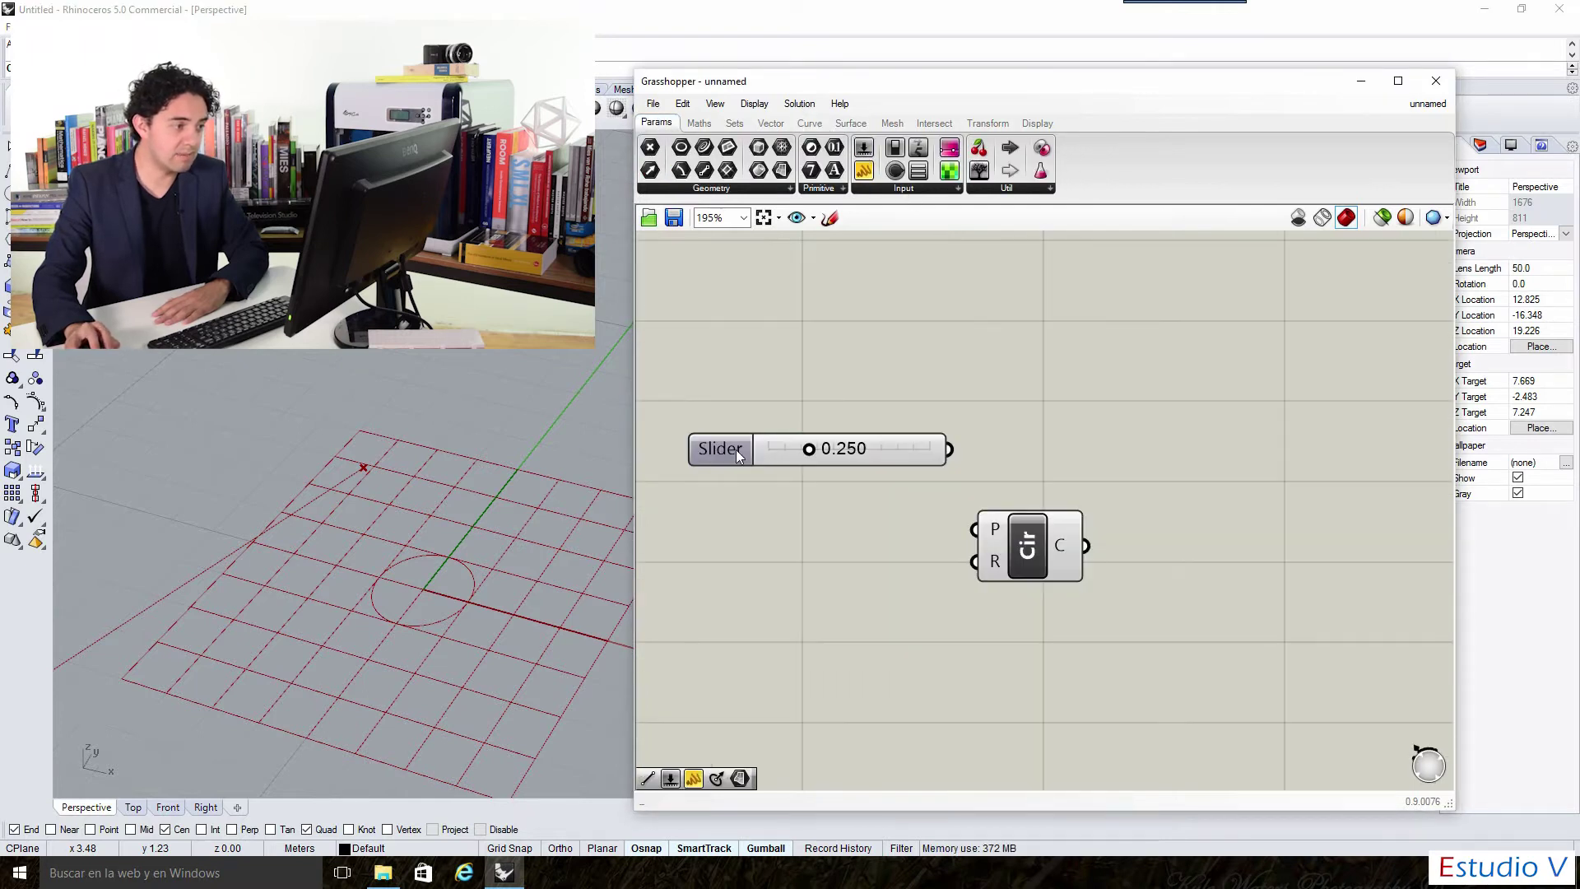
double_click(738, 455)
left_click(753, 405)
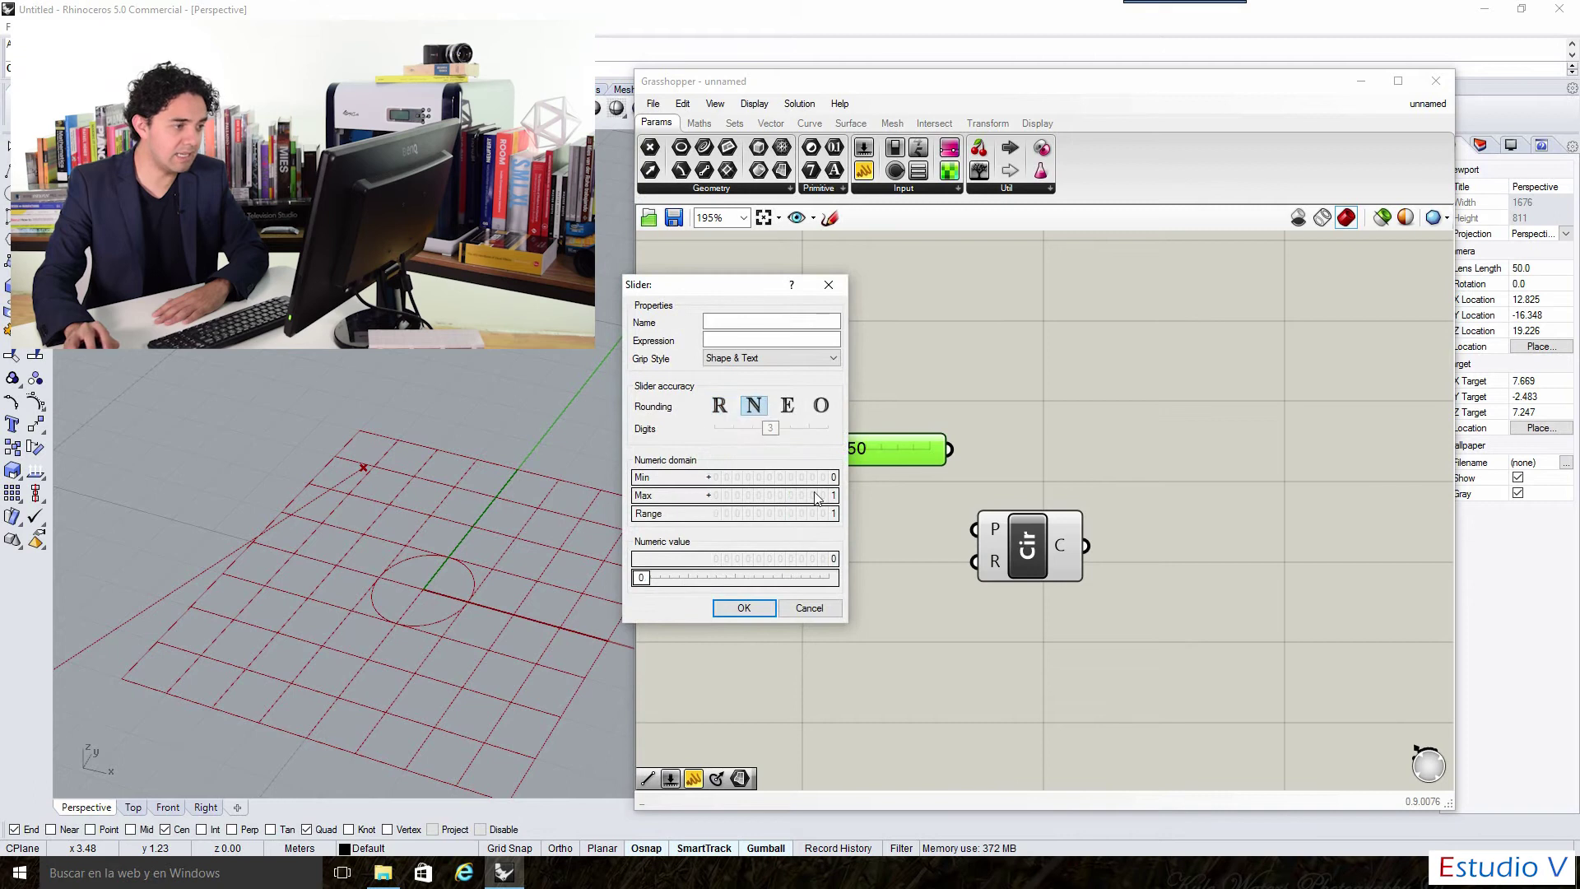
left_click_drag(833, 494, 924, 347)
left_click(743, 608)
Step: Position the slider left of the Circle and wire it into the Circle's P input
left_click_drag(857, 475, 825, 461)
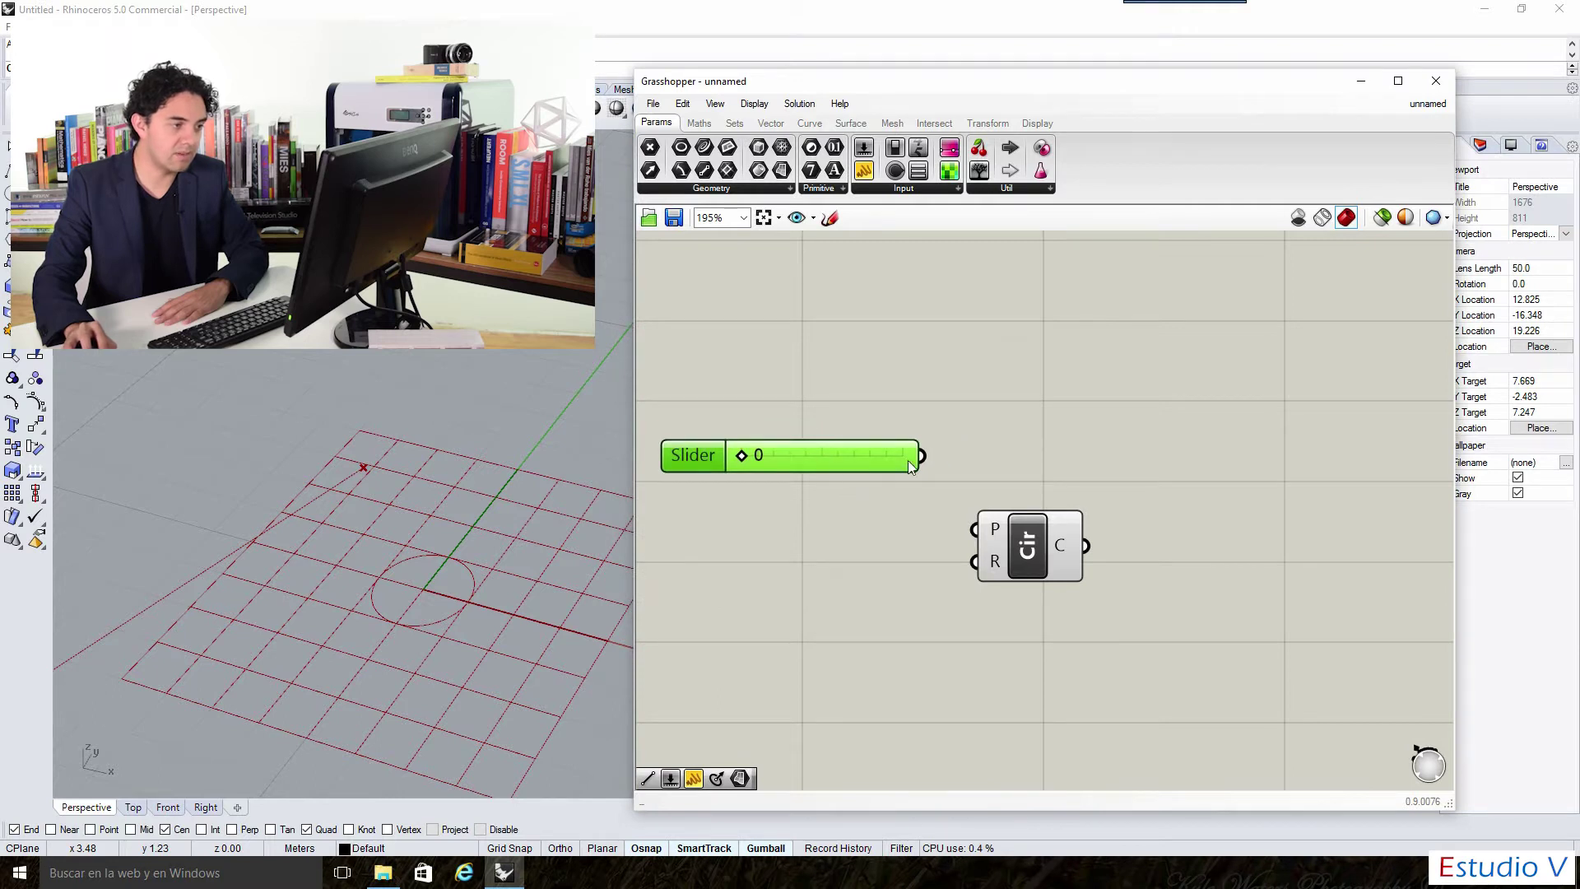
mouse_move(923, 455)
left_mouse_down()
mouse_move(975, 529)
mouse_move(1051, 528)
left_mouse_up()
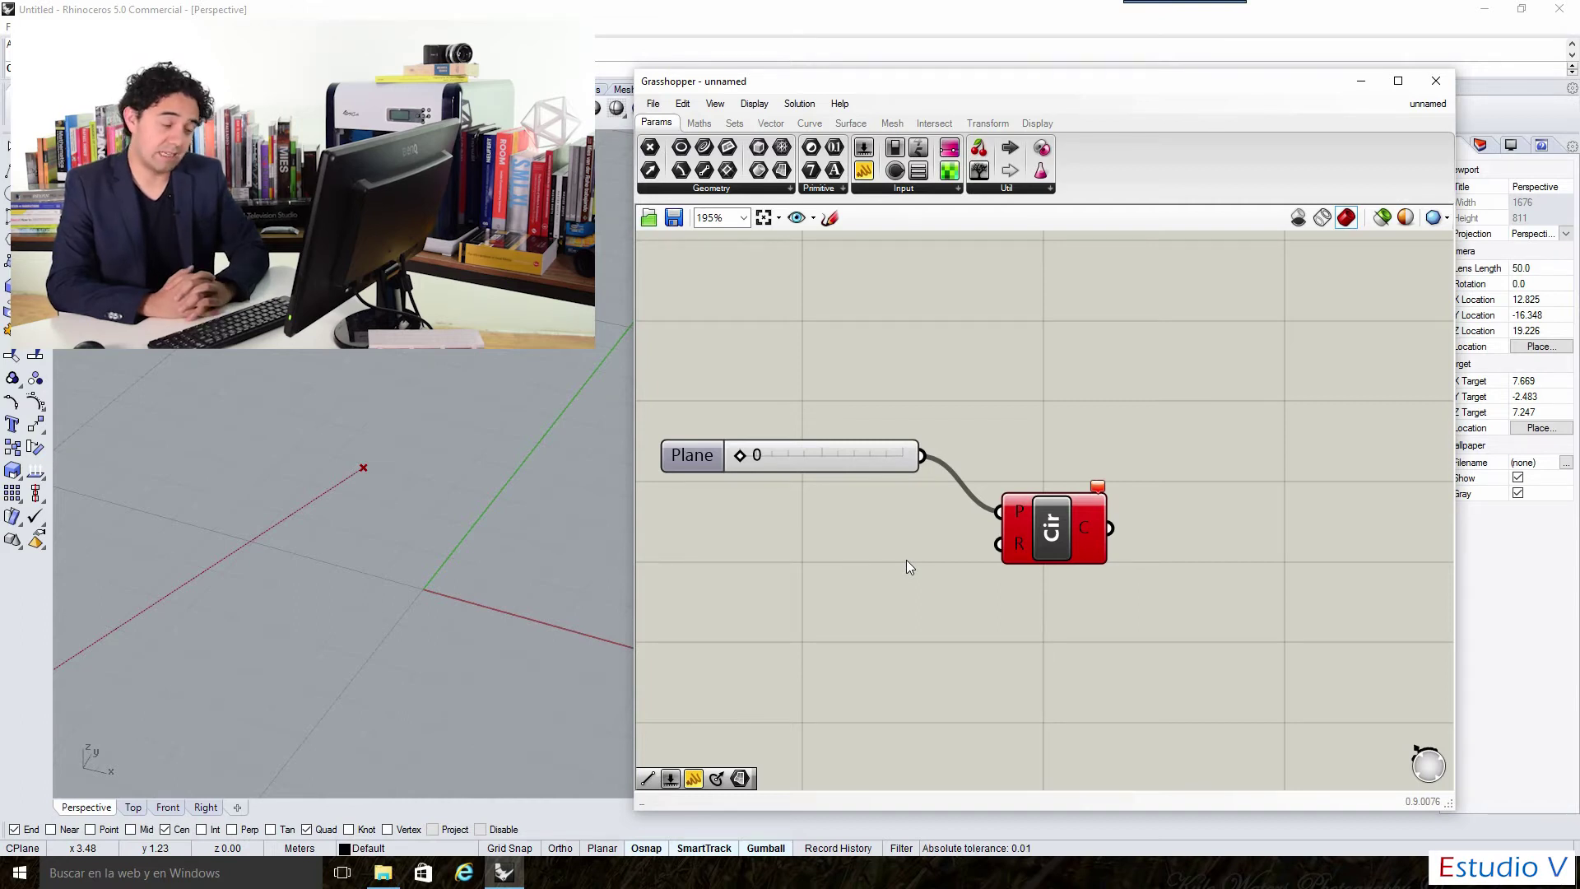
right_click(1016, 515)
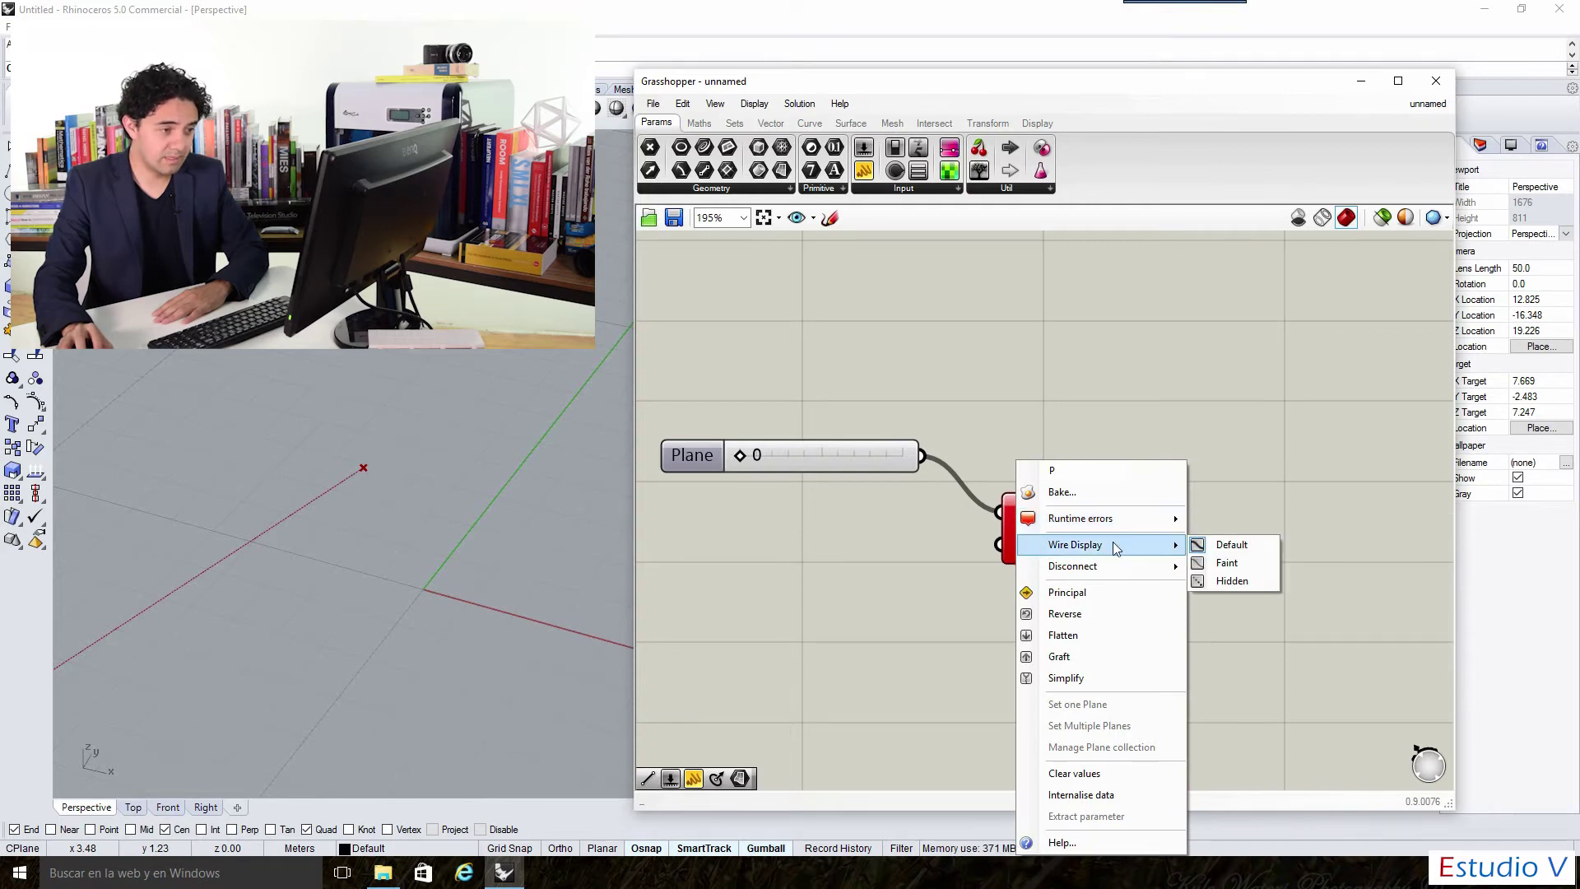
mouse_move(1073, 565)
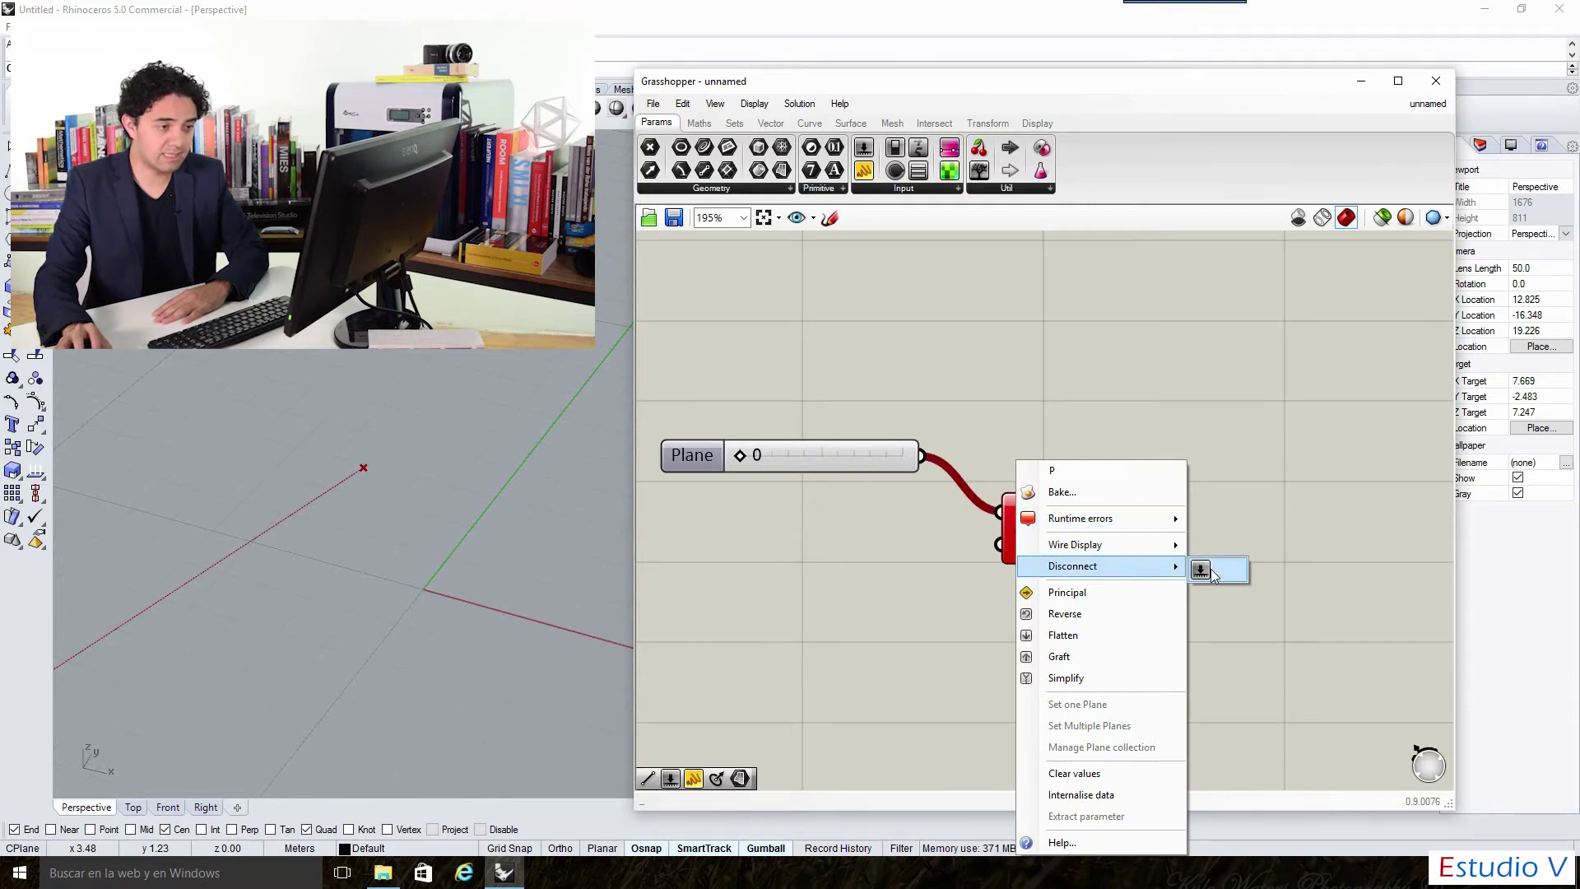
Step: Disconnect the slider from the P input, wire it into Circle's R input, and set it to 4
left_click(1206, 570)
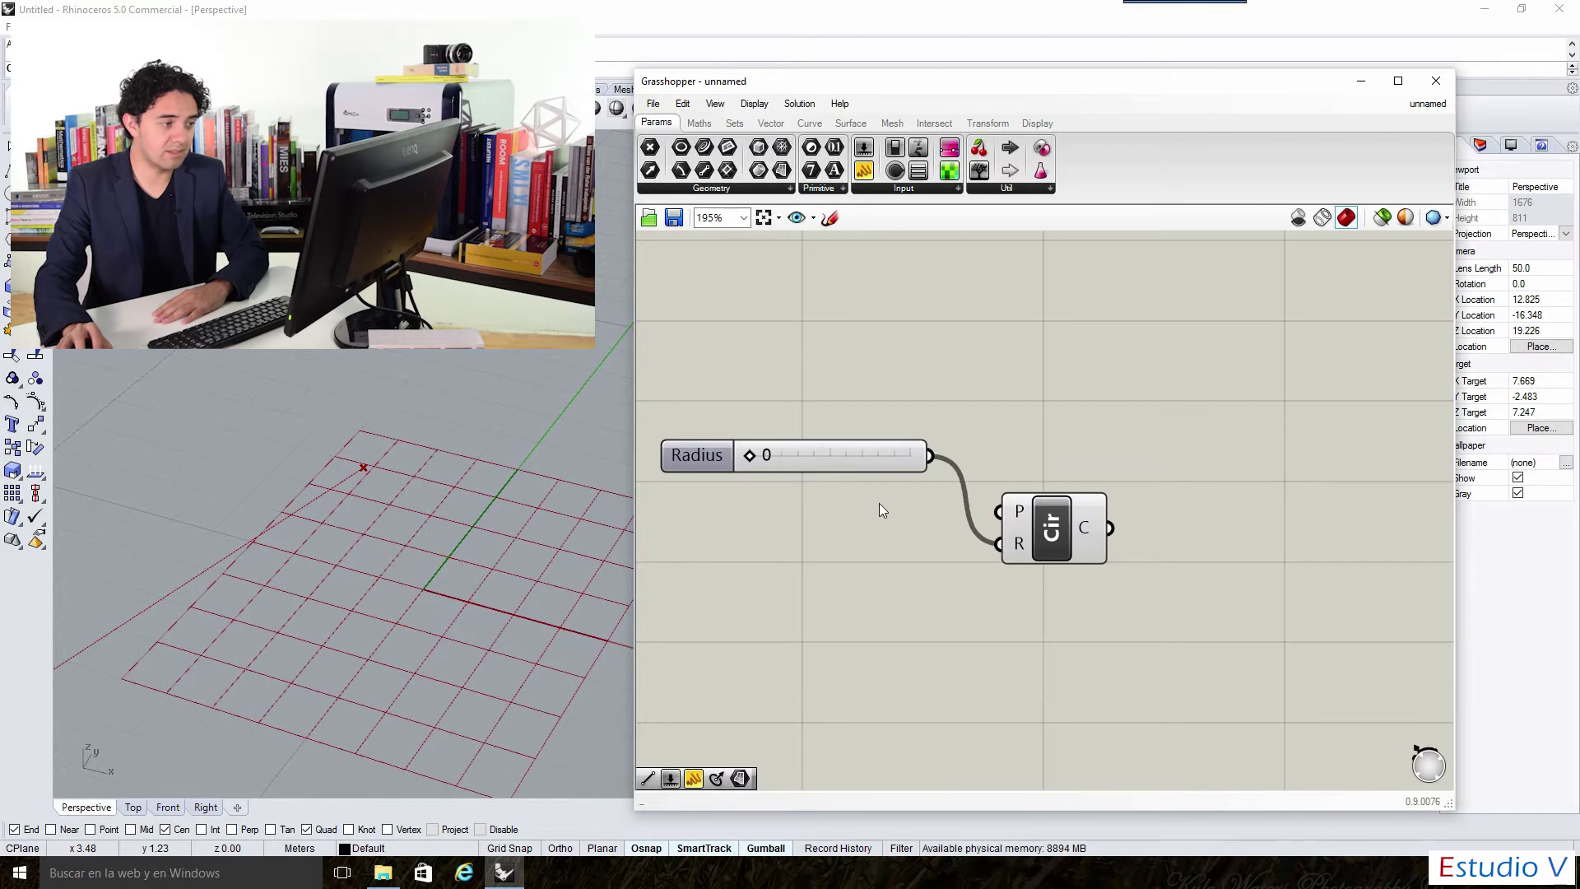
mouse_move(806, 474)
left_mouse_down()
mouse_move(838, 477)
mouse_move(774, 477)
mouse_move(867, 477)
mouse_move(773, 461)
mouse_move(881, 460)
mouse_move(818, 462)
left_mouse_up()
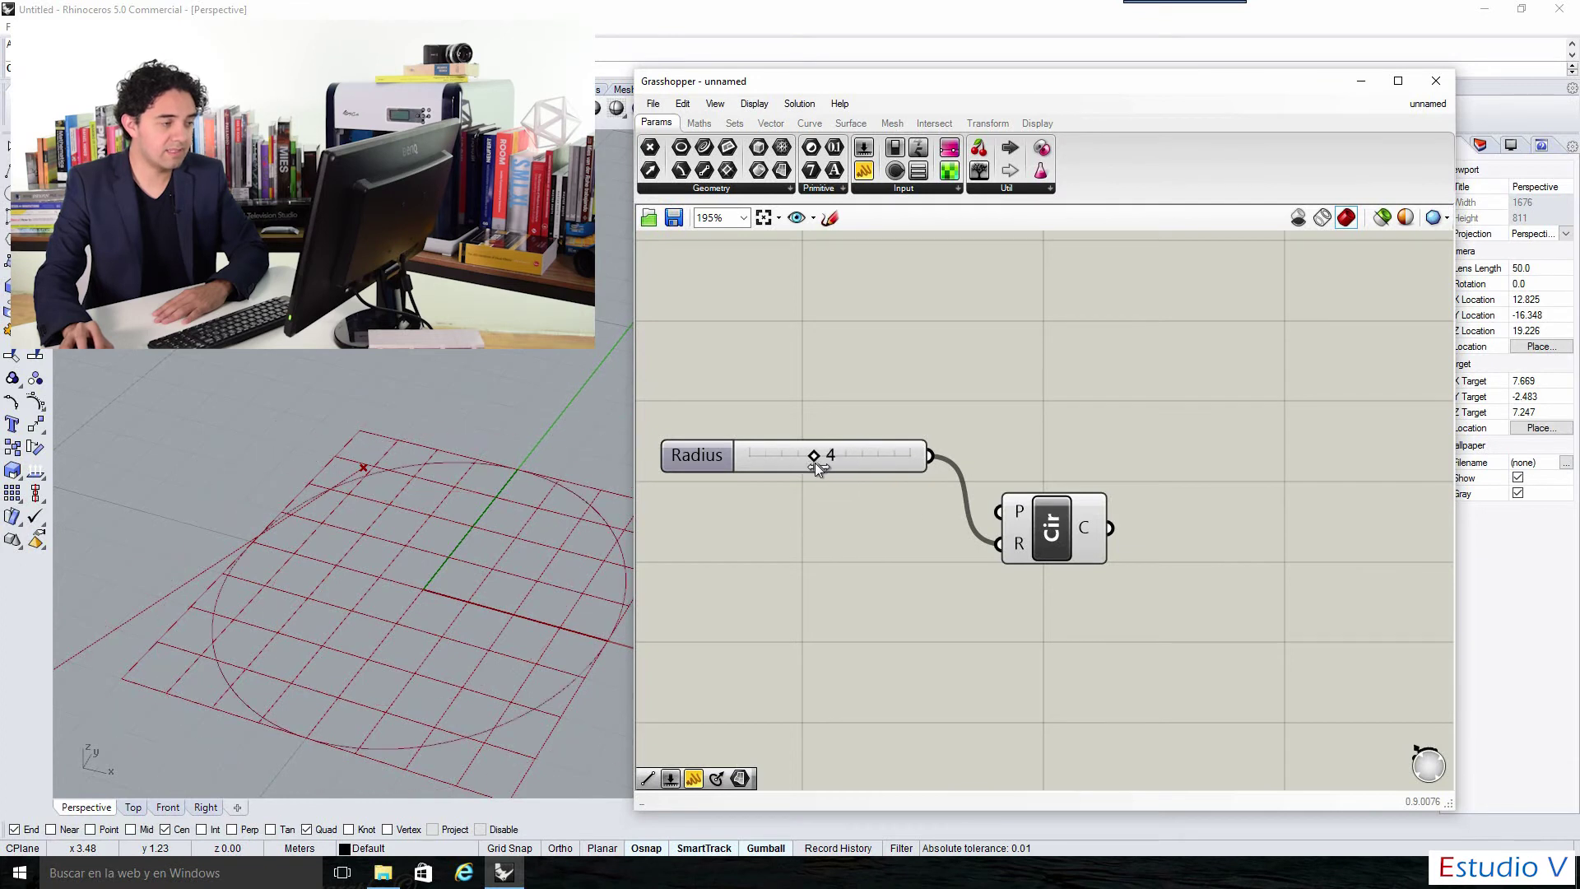
scroll(856, 356, "down", 3)
scroll(928, 373, "up", 2)
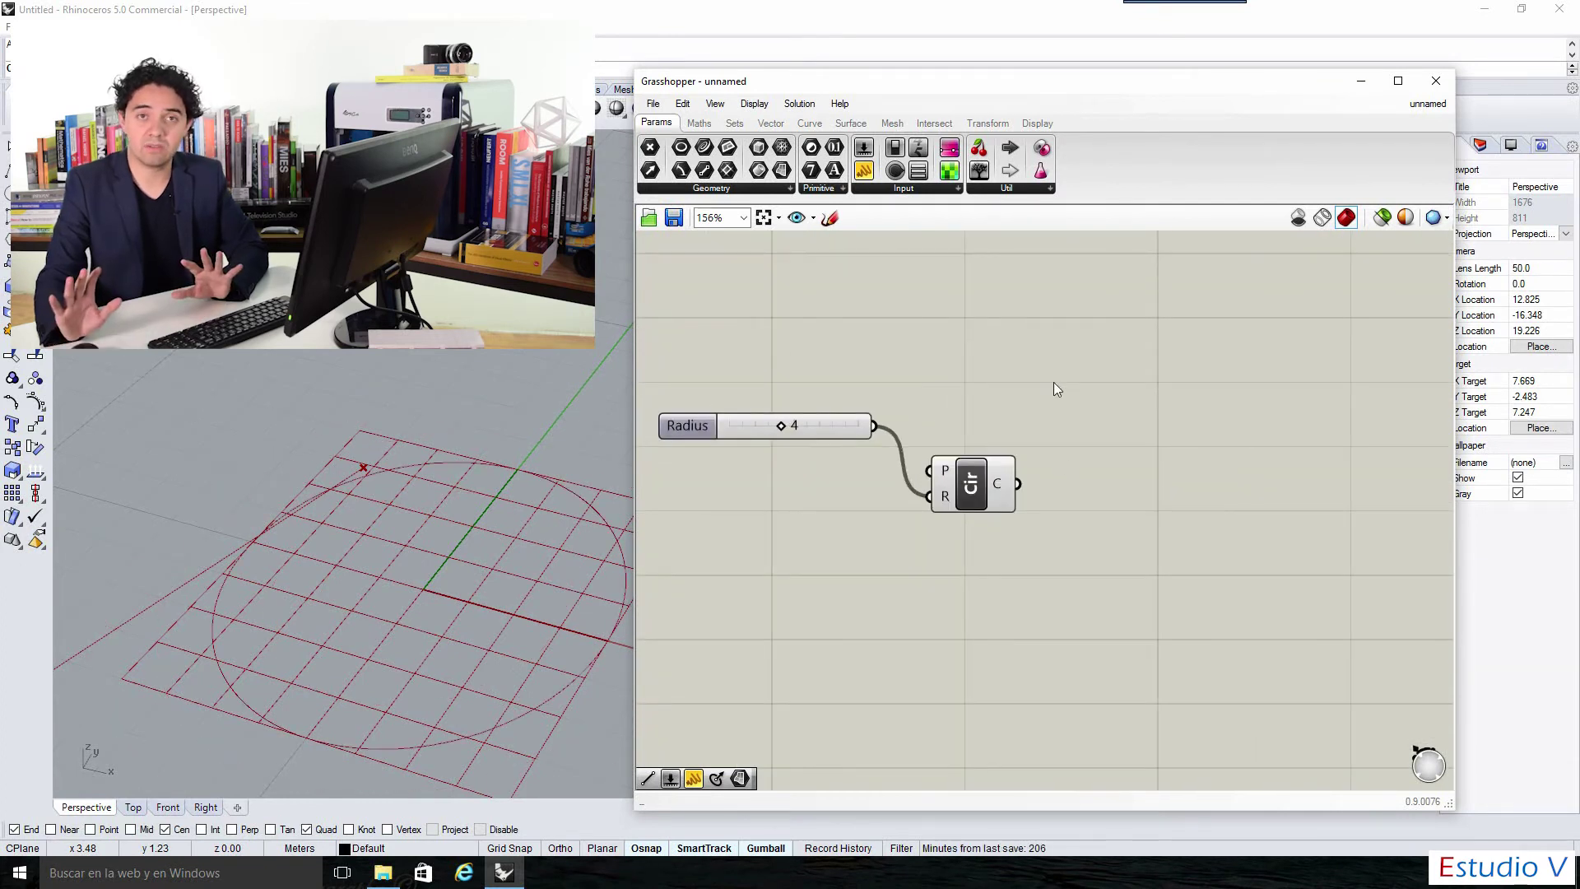
Step: Place a Sphere (Sph) component from Surface > Primitive beneath the Circle component
left_click(848, 123)
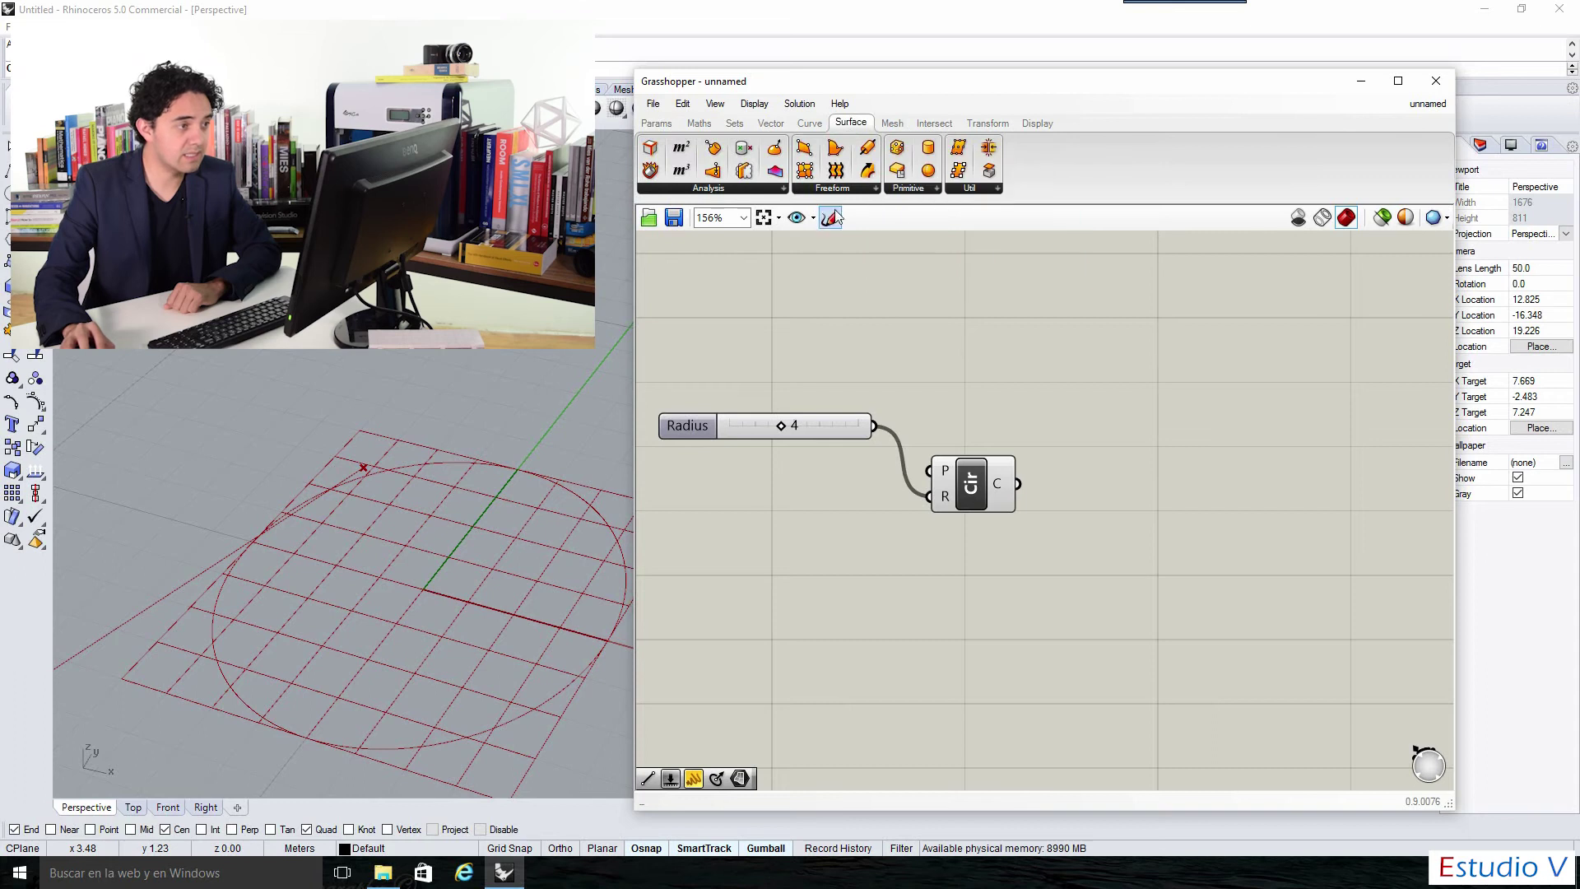
left_click(918, 194)
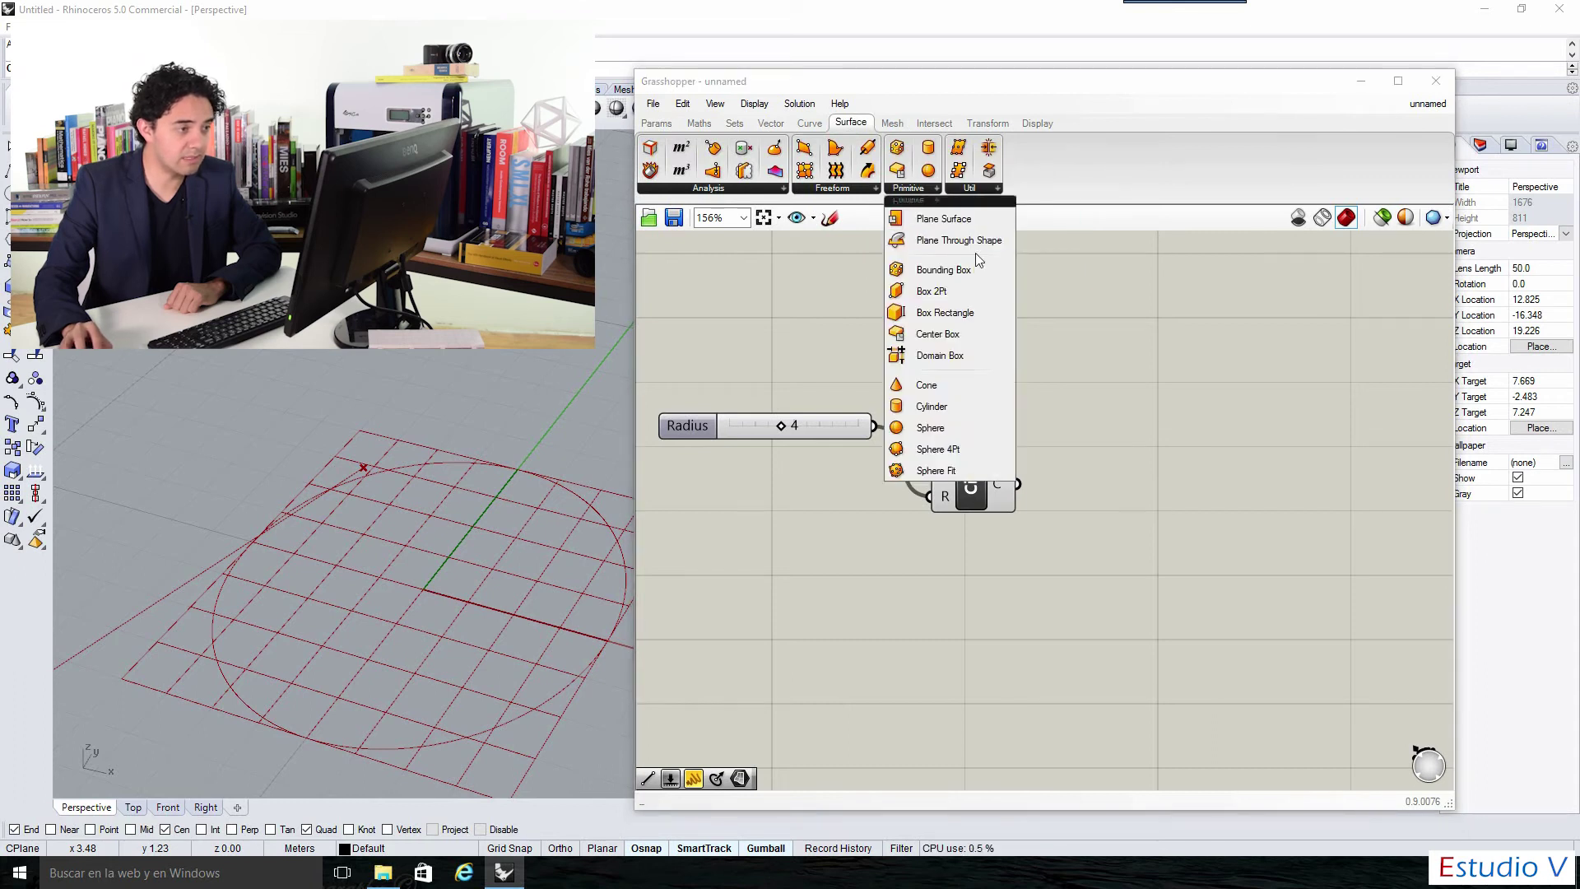
left_click(986, 427)
left_click(992, 658)
right_click_drag(944, 654, 990, 580)
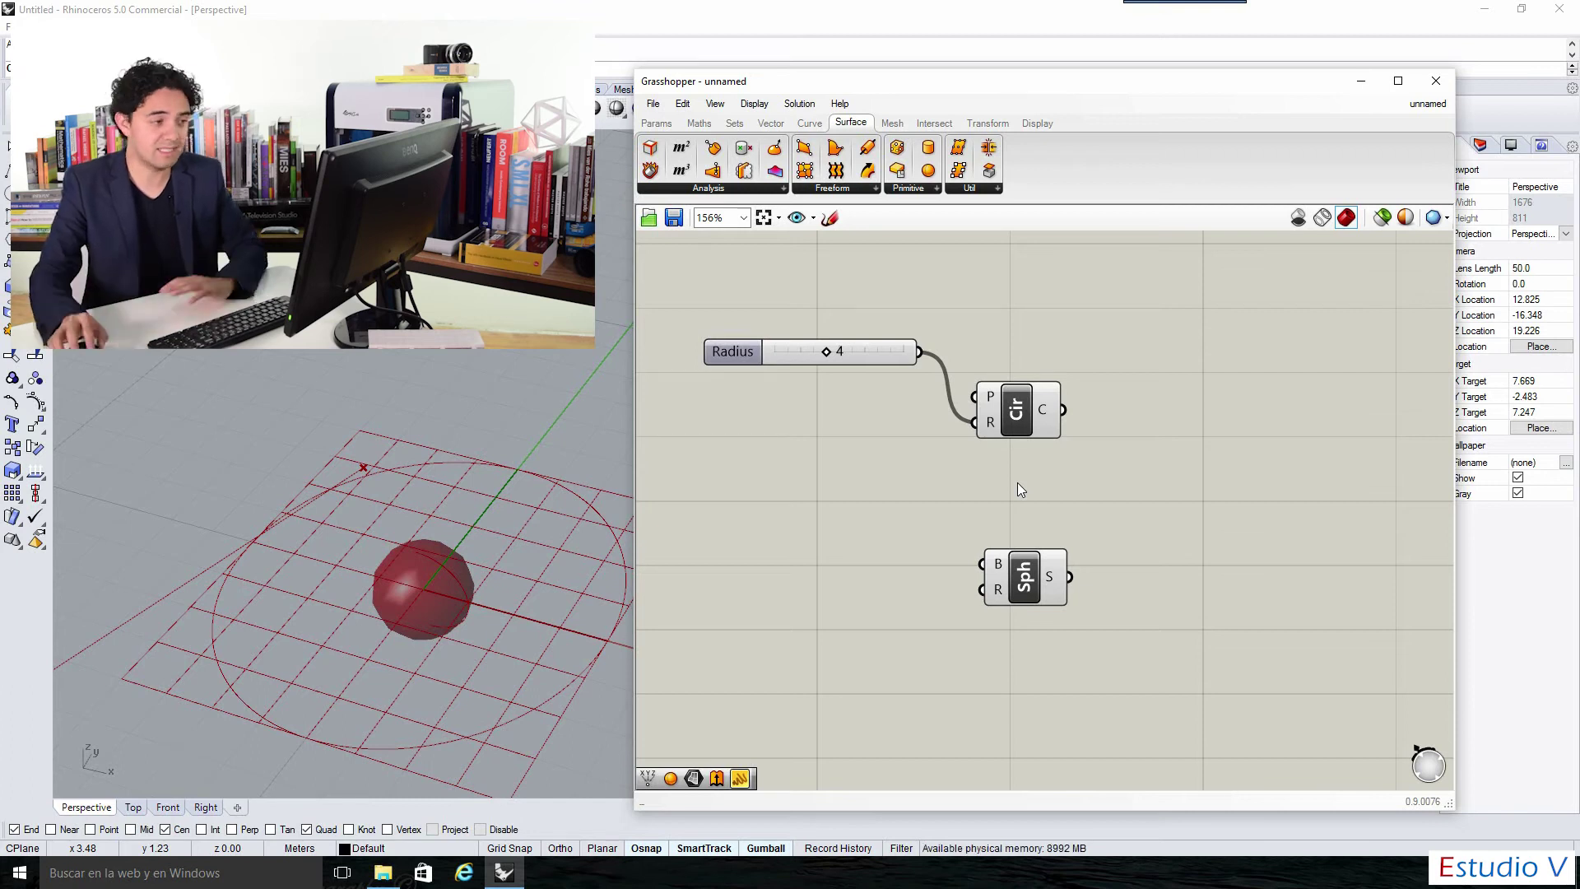
Step: Alt-drag a copy of the Radius slider, wire it to Sph's R input, and set it to 2
left_click(724, 350)
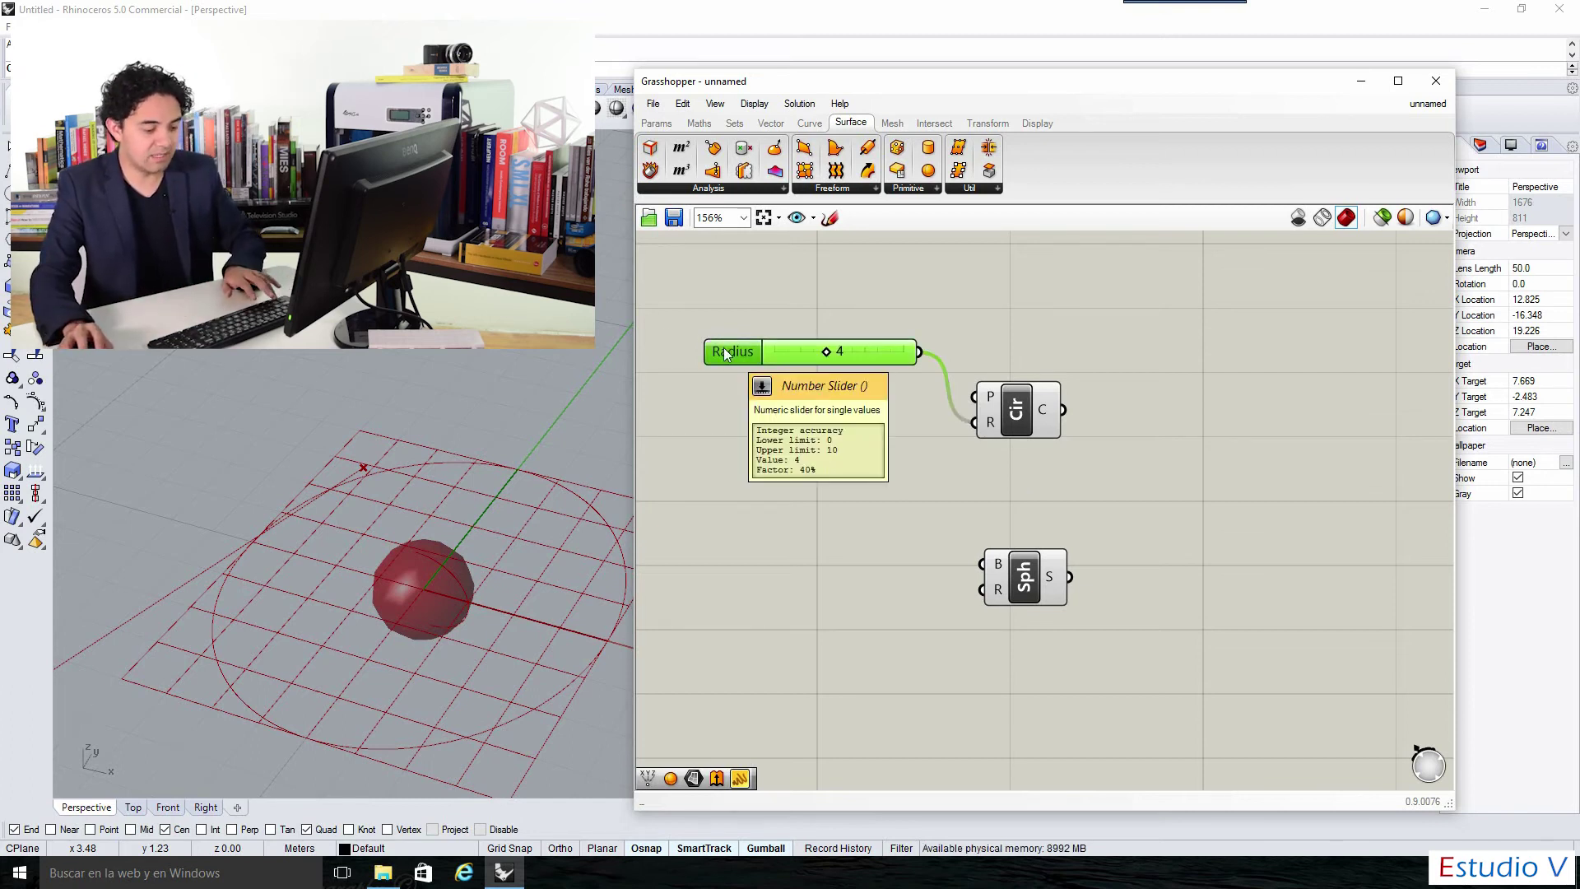
left_click_drag(725, 354, 709, 605, "alt")
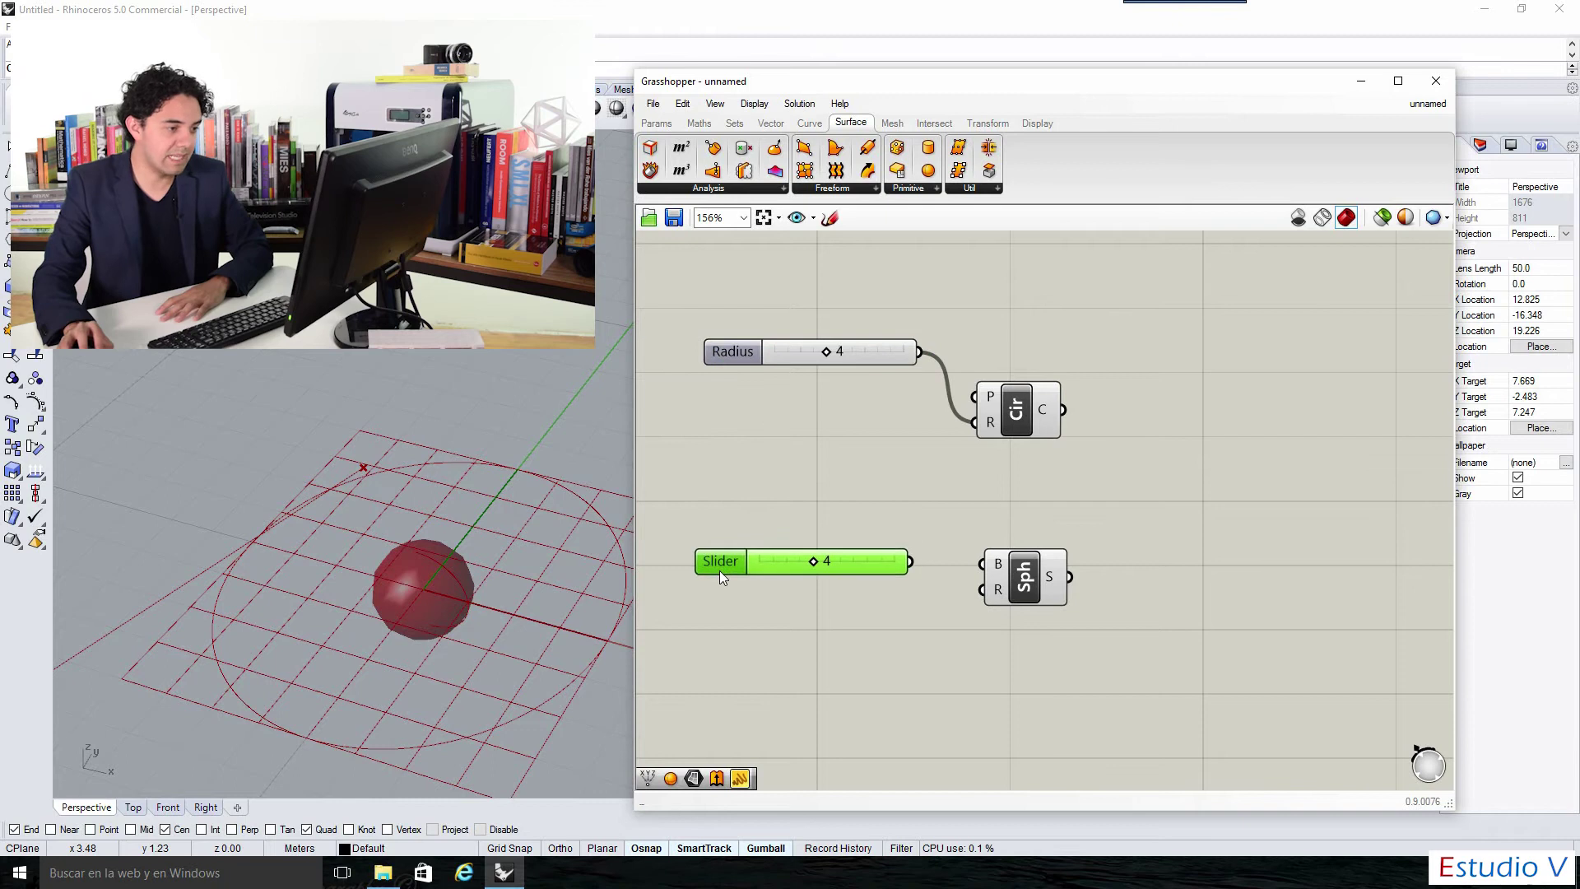
left_click_drag(970, 605, 978, 591)
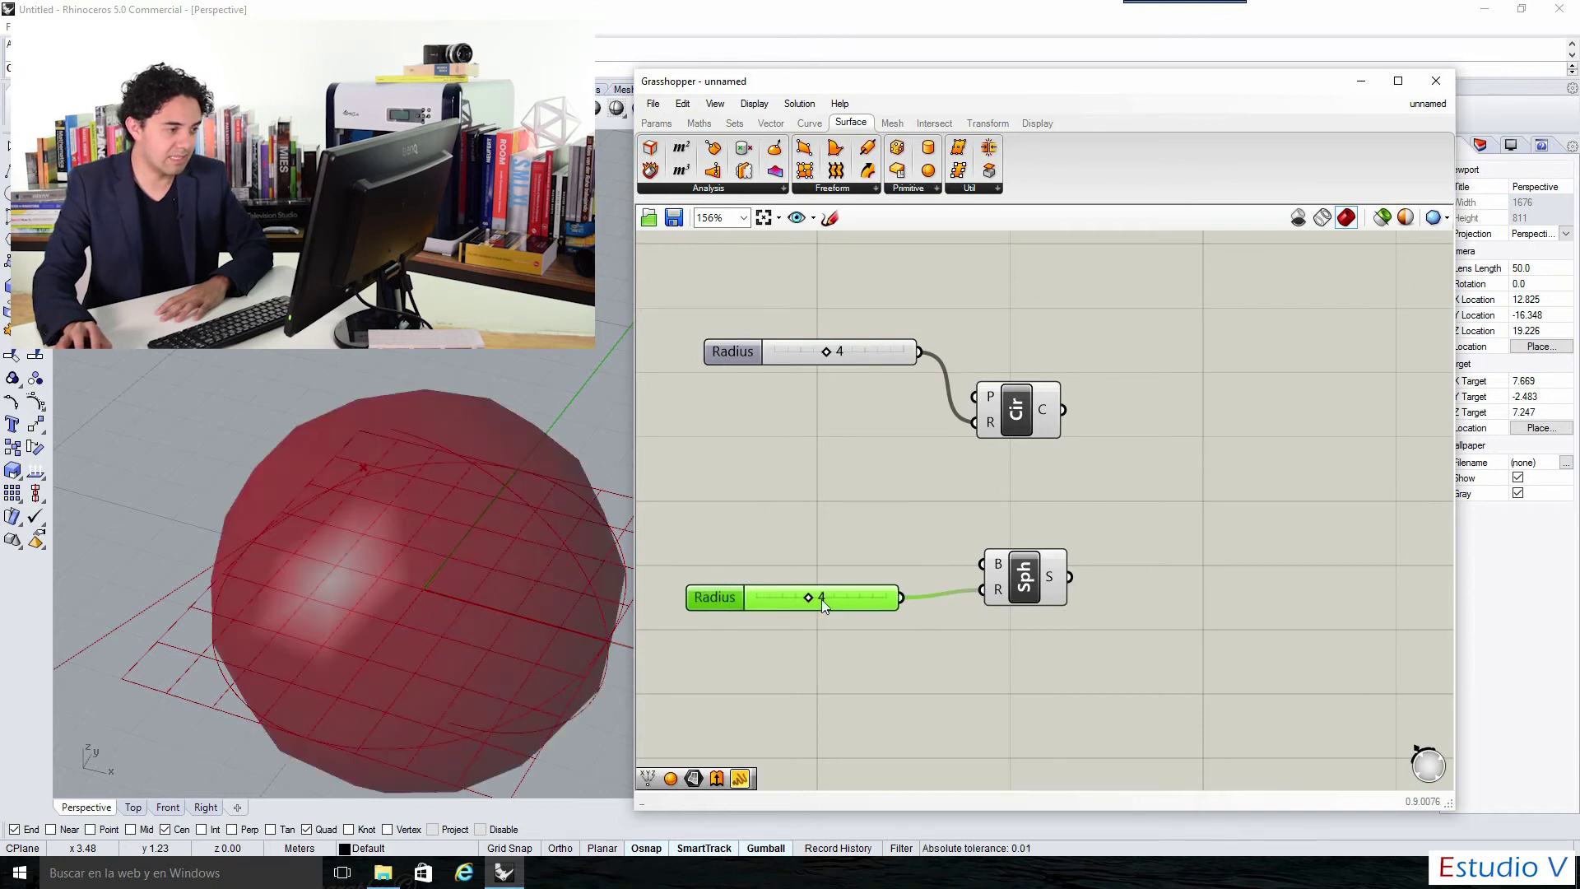
mouse_move(813, 605)
left_mouse_down()
mouse_move(791, 603)
mouse_move(869, 608)
mouse_move(801, 610)
left_mouse_up()
Step: Test both sliders: circle radius to 5 then back to 4, sphere radius tried and kept at 2
left_click_drag(834, 353, 851, 359)
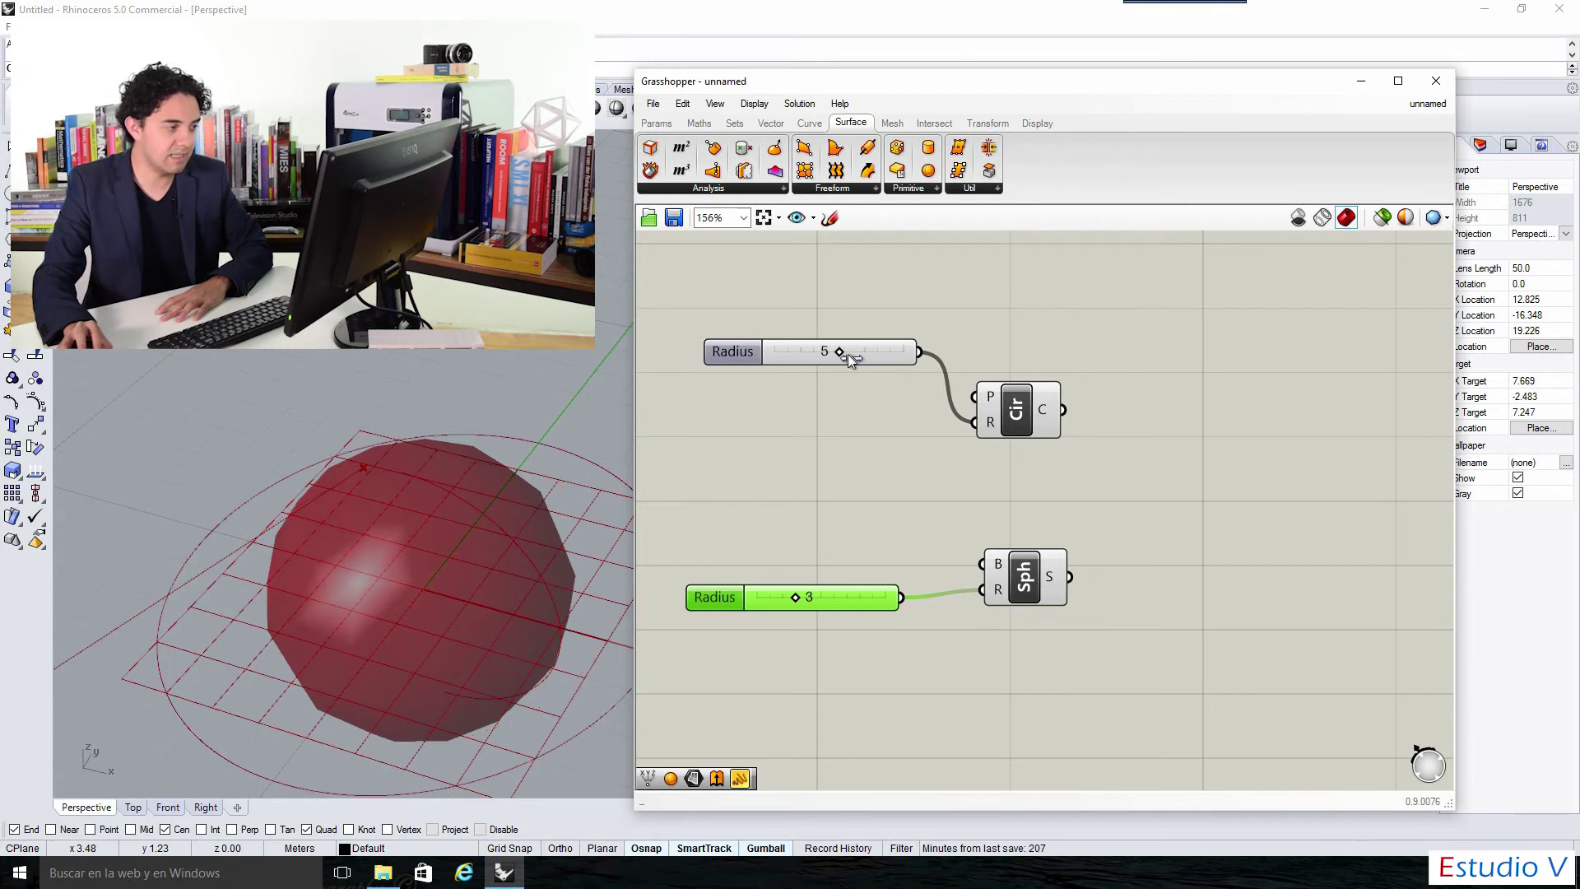
left_click(812, 519)
scroll(825, 484, "down", 4)
scroll(884, 491, "up", 4)
left_click_drag(794, 584, 806, 537)
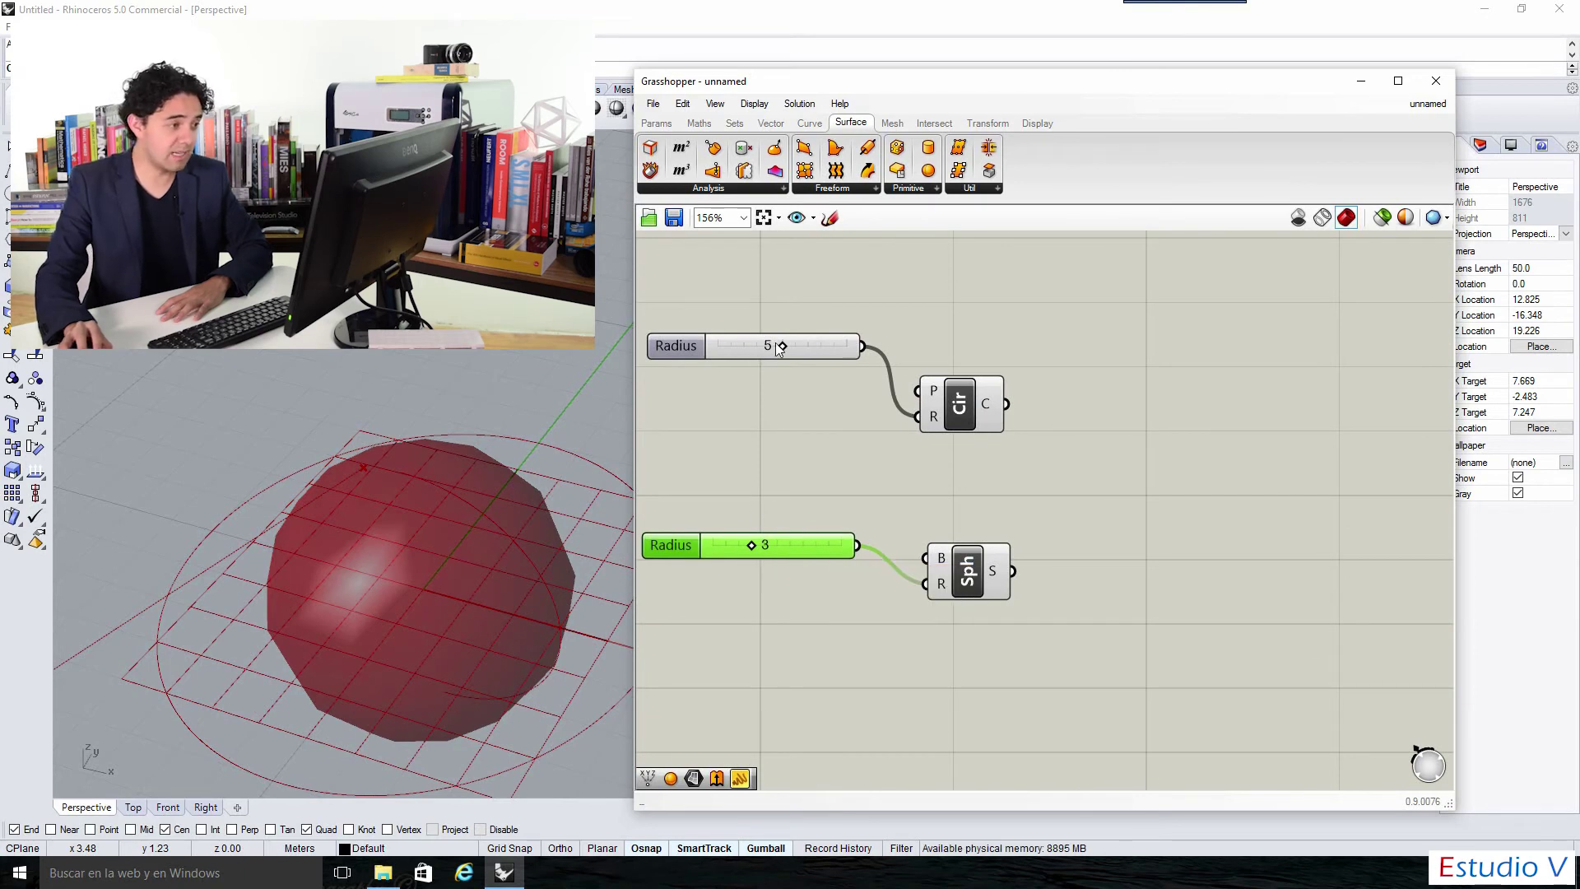
mouse_move(784, 346)
left_mouse_down()
mouse_move(799, 348)
mouse_move(777, 349)
left_mouse_up()
mouse_move(763, 551)
left_mouse_down()
mouse_move(792, 546)
mouse_move(728, 545)
mouse_move(773, 550)
mouse_move(753, 551)
left_mouse_up()
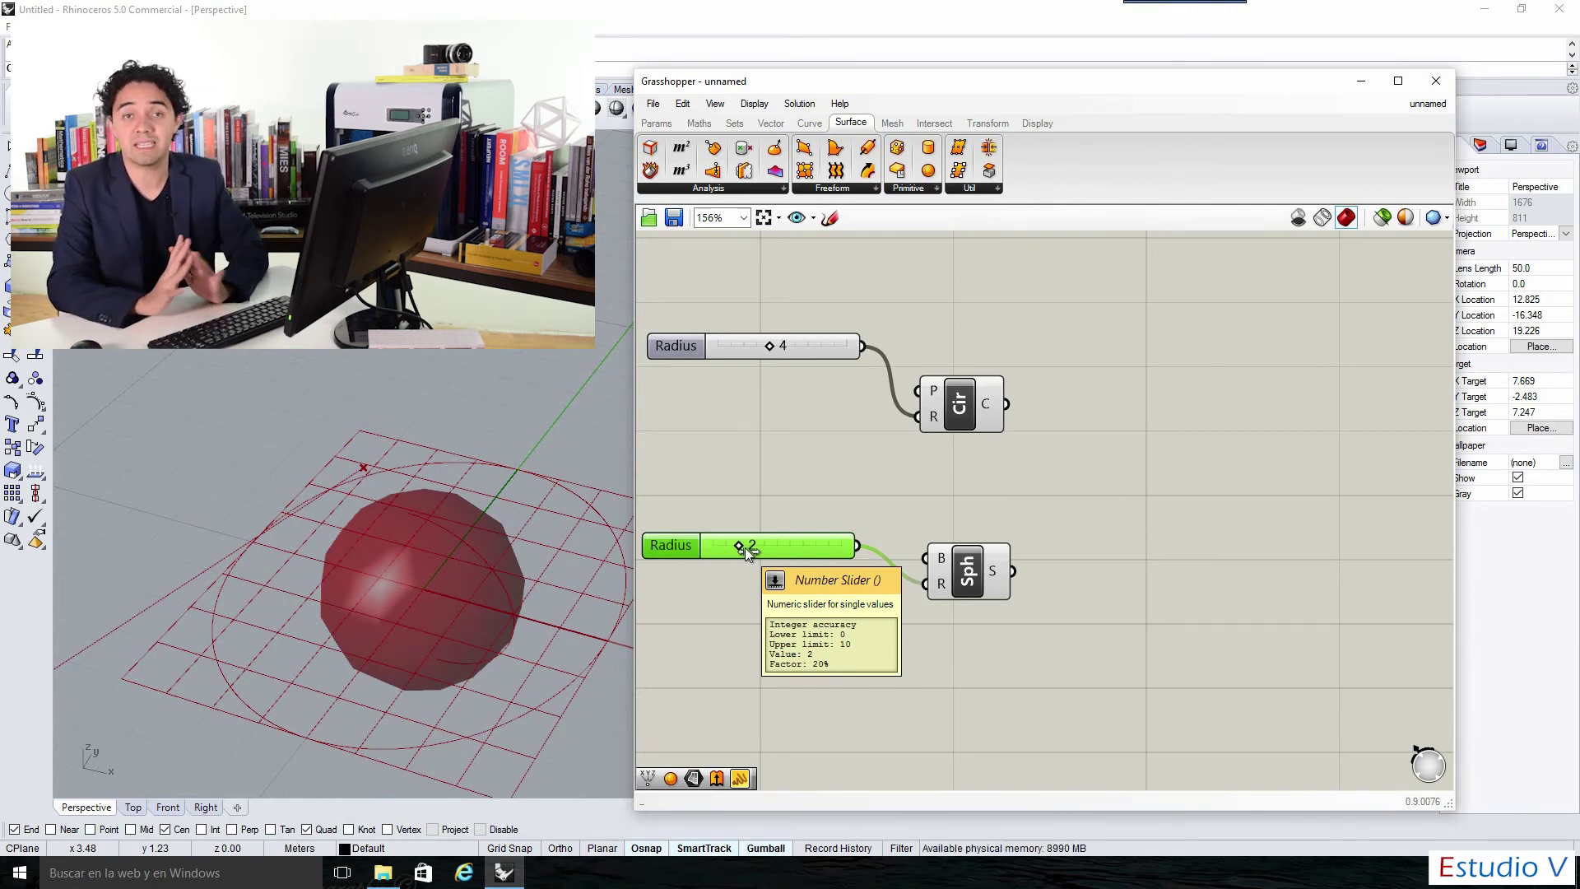
mouse_move(744, 546)
left_mouse_down()
mouse_move(860, 554)
mouse_move(721, 550)
mouse_move(791, 561)
mouse_move(744, 554)
left_mouse_up()
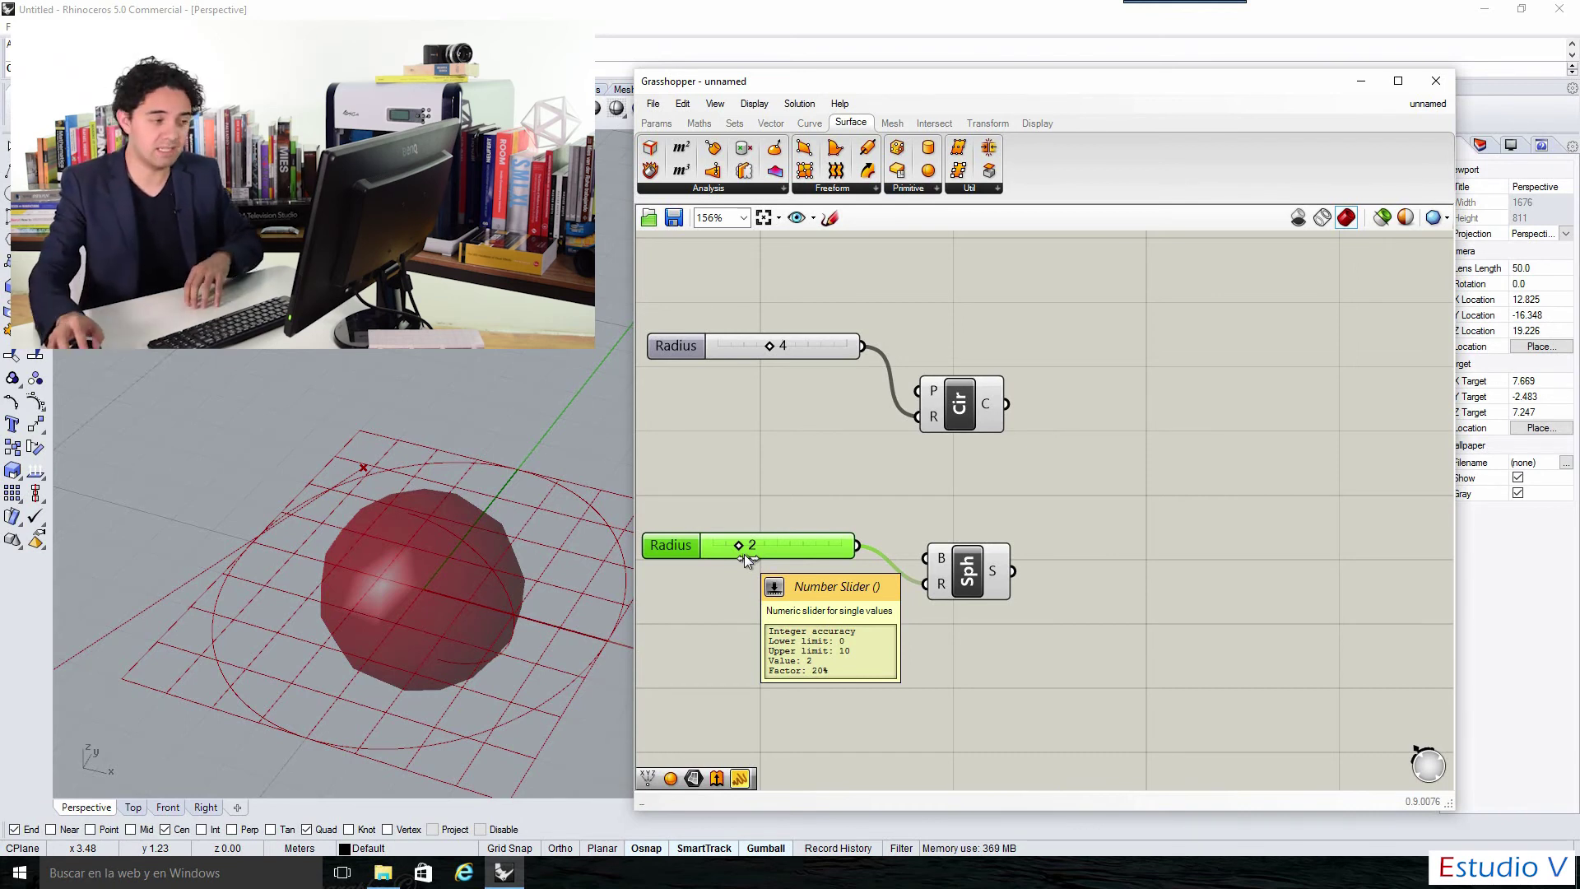
Step: Set both Radius sliders to floating-point (R) rounding and drag the circle's radius to 5.024
double_click(669, 545)
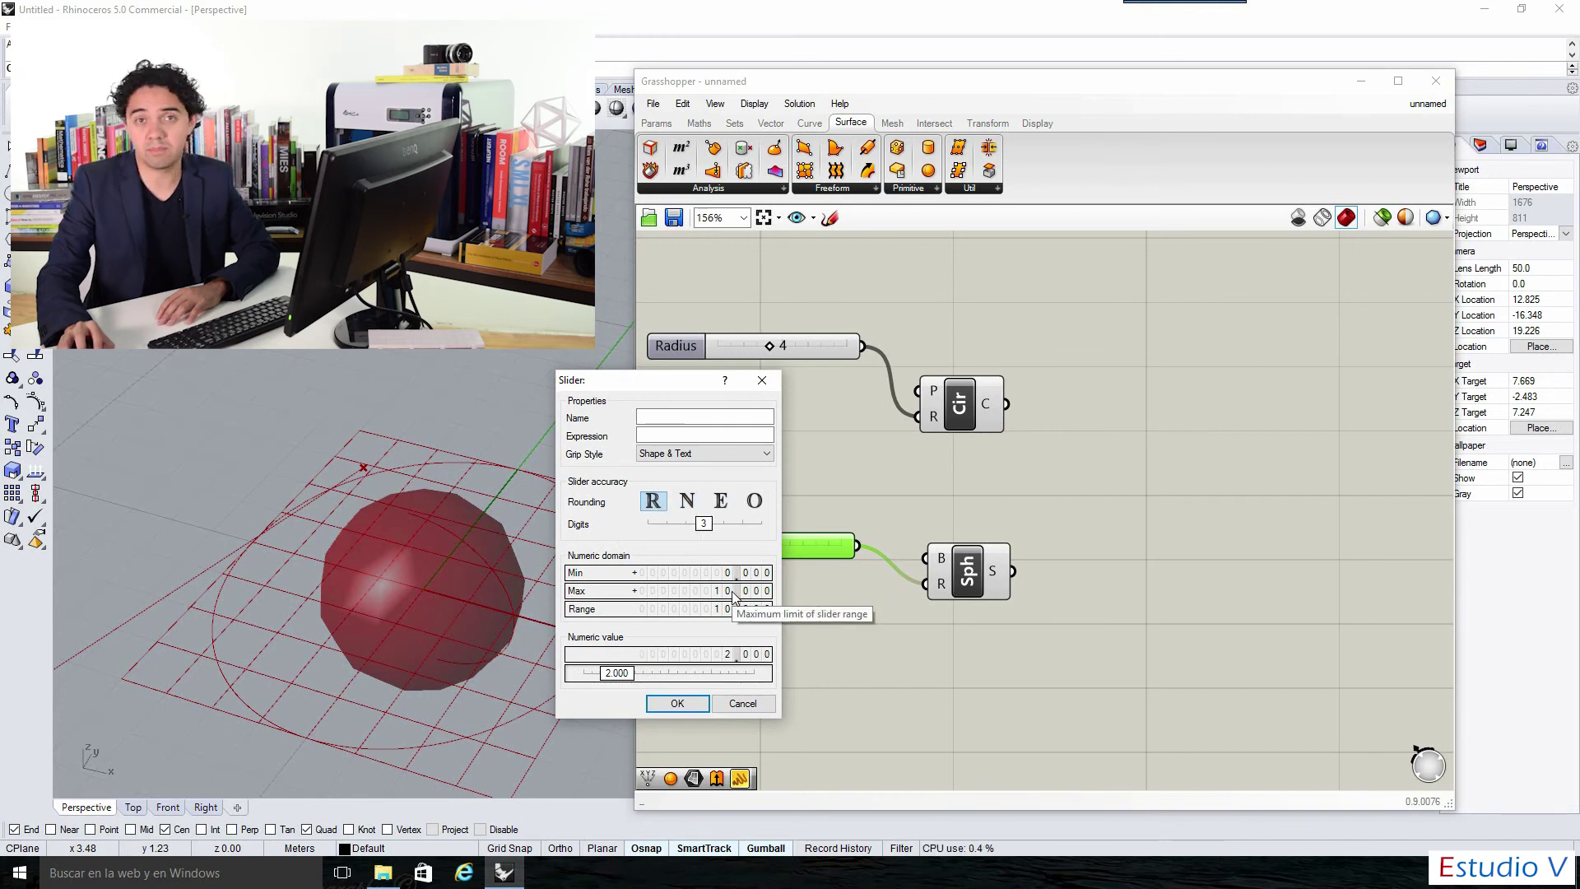
left_click(681, 704)
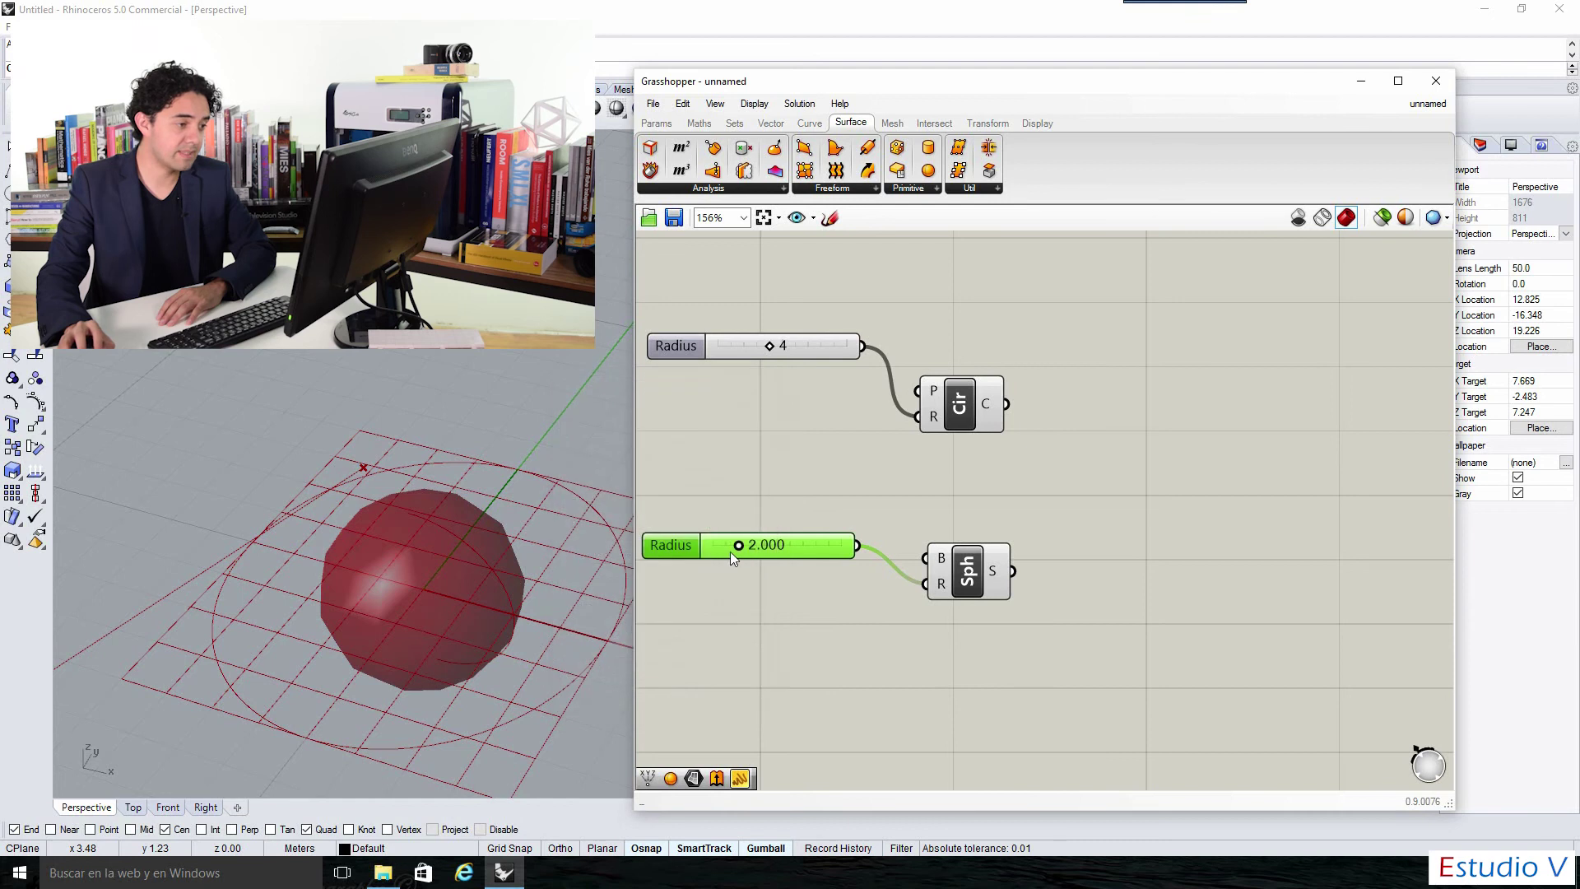
double_click(682, 349)
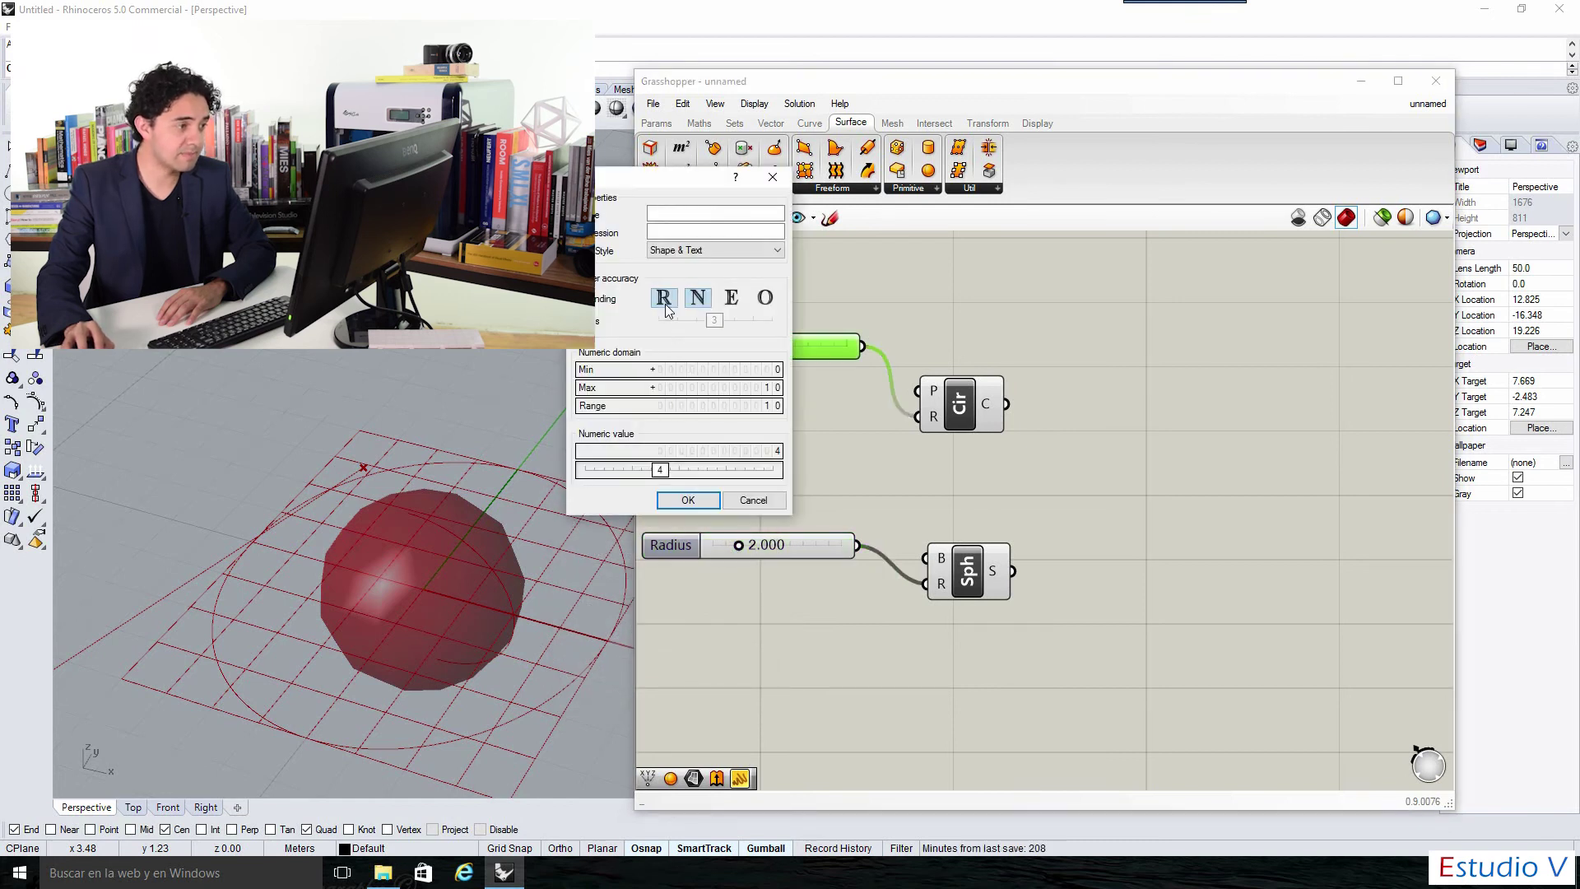
left_click(684, 503)
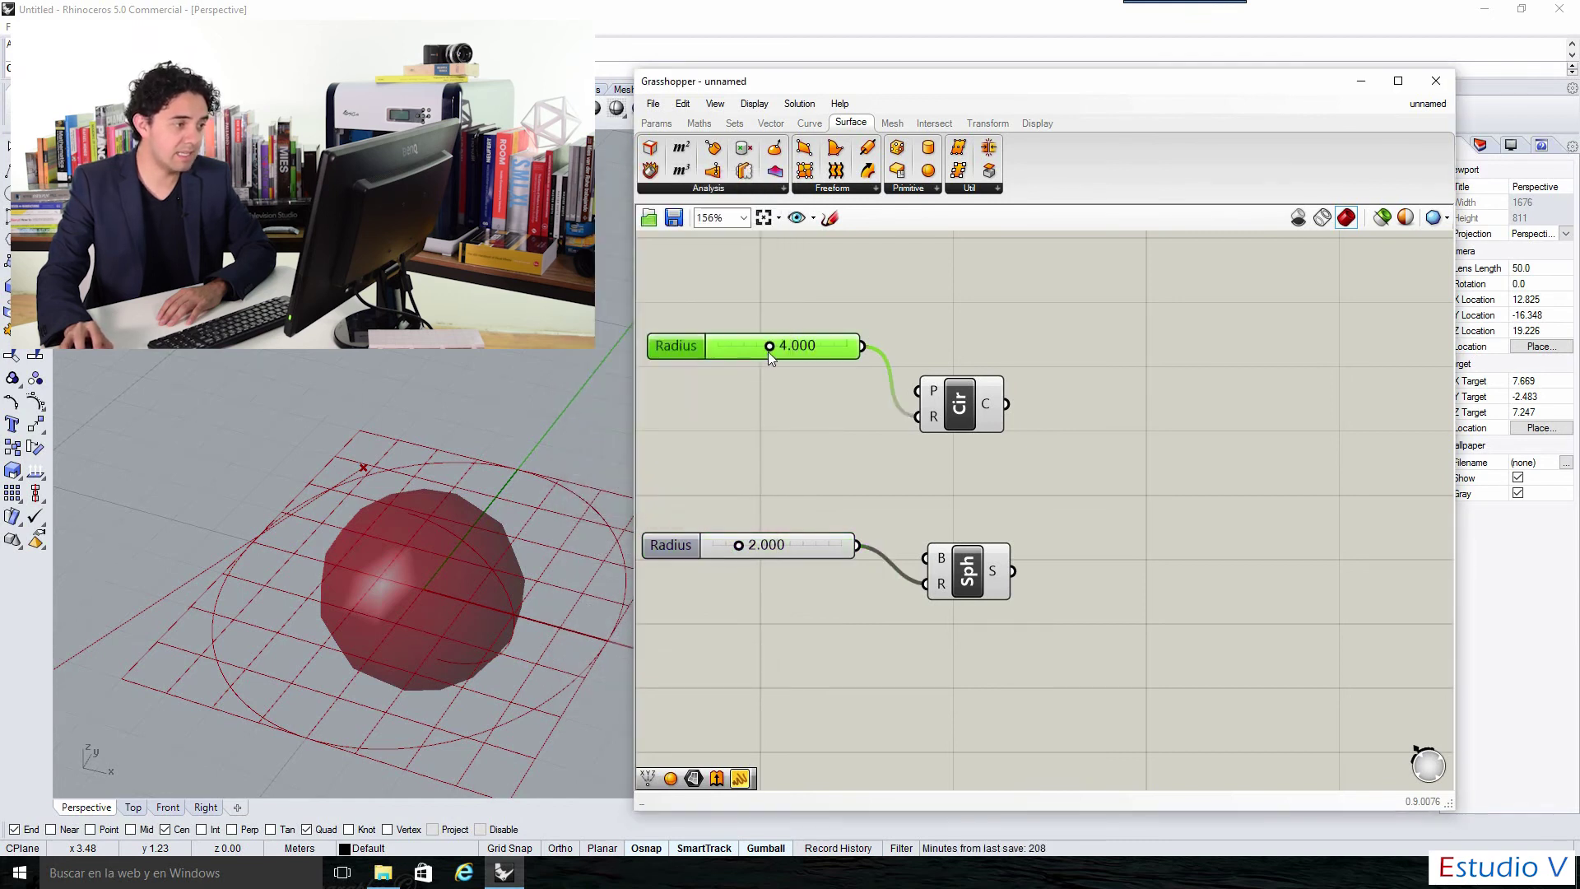
mouse_move(768, 352)
left_mouse_down()
mouse_move(748, 349)
mouse_move(791, 353)
left_mouse_up()
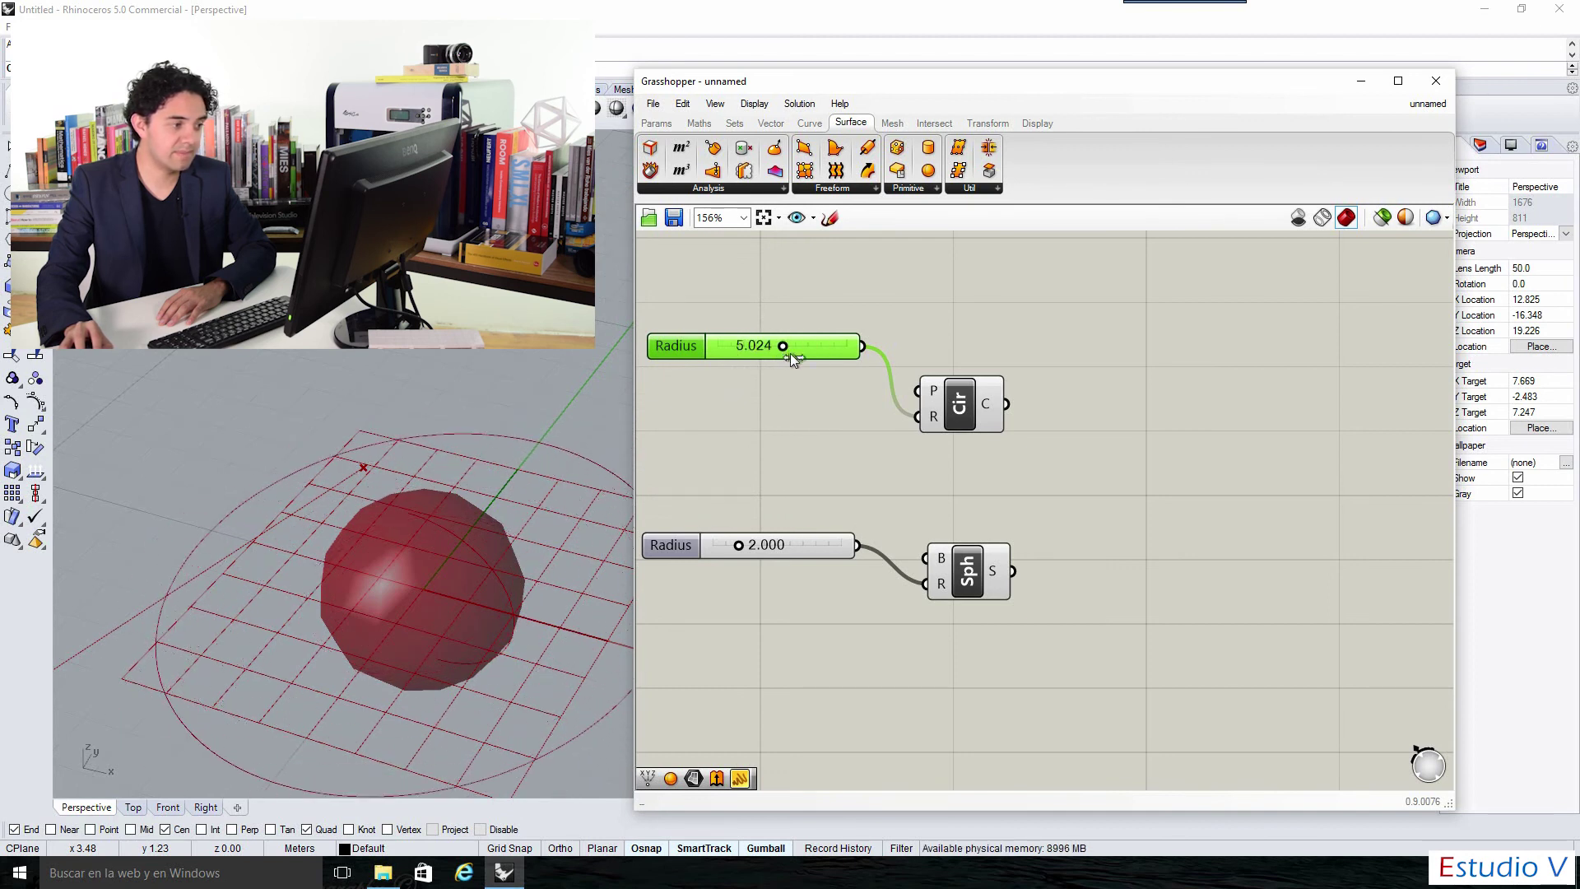
left_click(677, 547)
Step: Adjust the sphere's Radius slider through 4.7 and 4.05, settling at 2.384
mouse_move(738, 545)
left_mouse_down()
mouse_move(791, 546)
mouse_move(743, 546)
mouse_move(777, 547)
mouse_move(762, 544)
left_mouse_up()
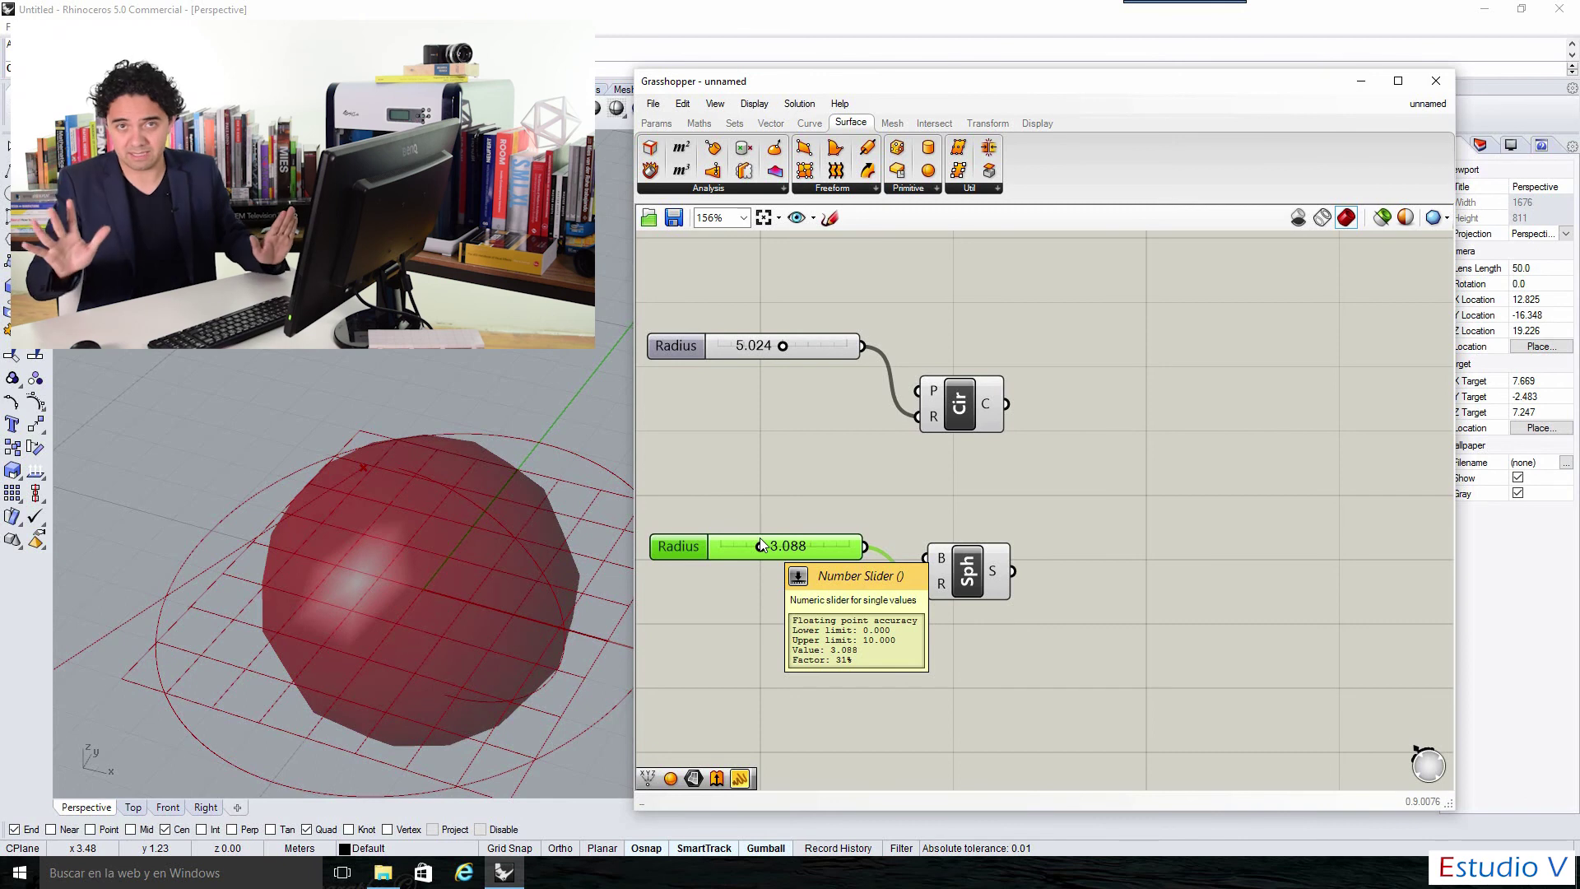
mouse_move(758, 540)
left_mouse_down()
mouse_move(788, 551)
mouse_move(760, 550)
left_mouse_up()
mouse_move(969, 584)
left_mouse_down()
mouse_move(938, 560)
mouse_move(958, 563)
left_mouse_up()
Step: Rearrange the Sph, Cir and slider components so each slider lines up with its shape
left_click_drag(712, 556, 685, 536)
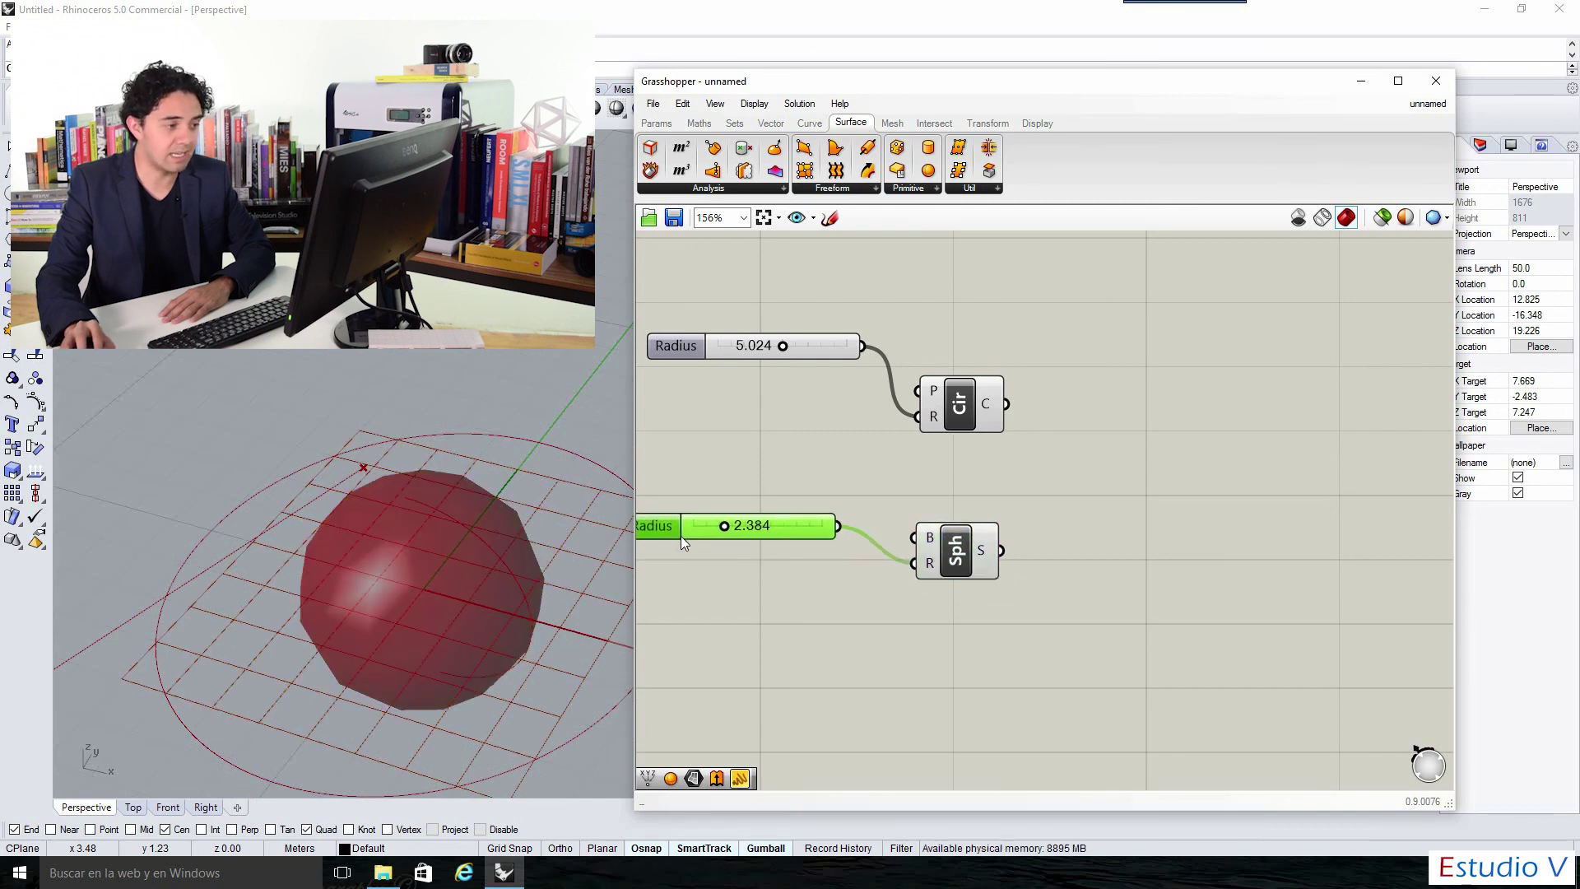
left_click_drag(966, 555, 975, 518)
left_click_drag(959, 408, 958, 332)
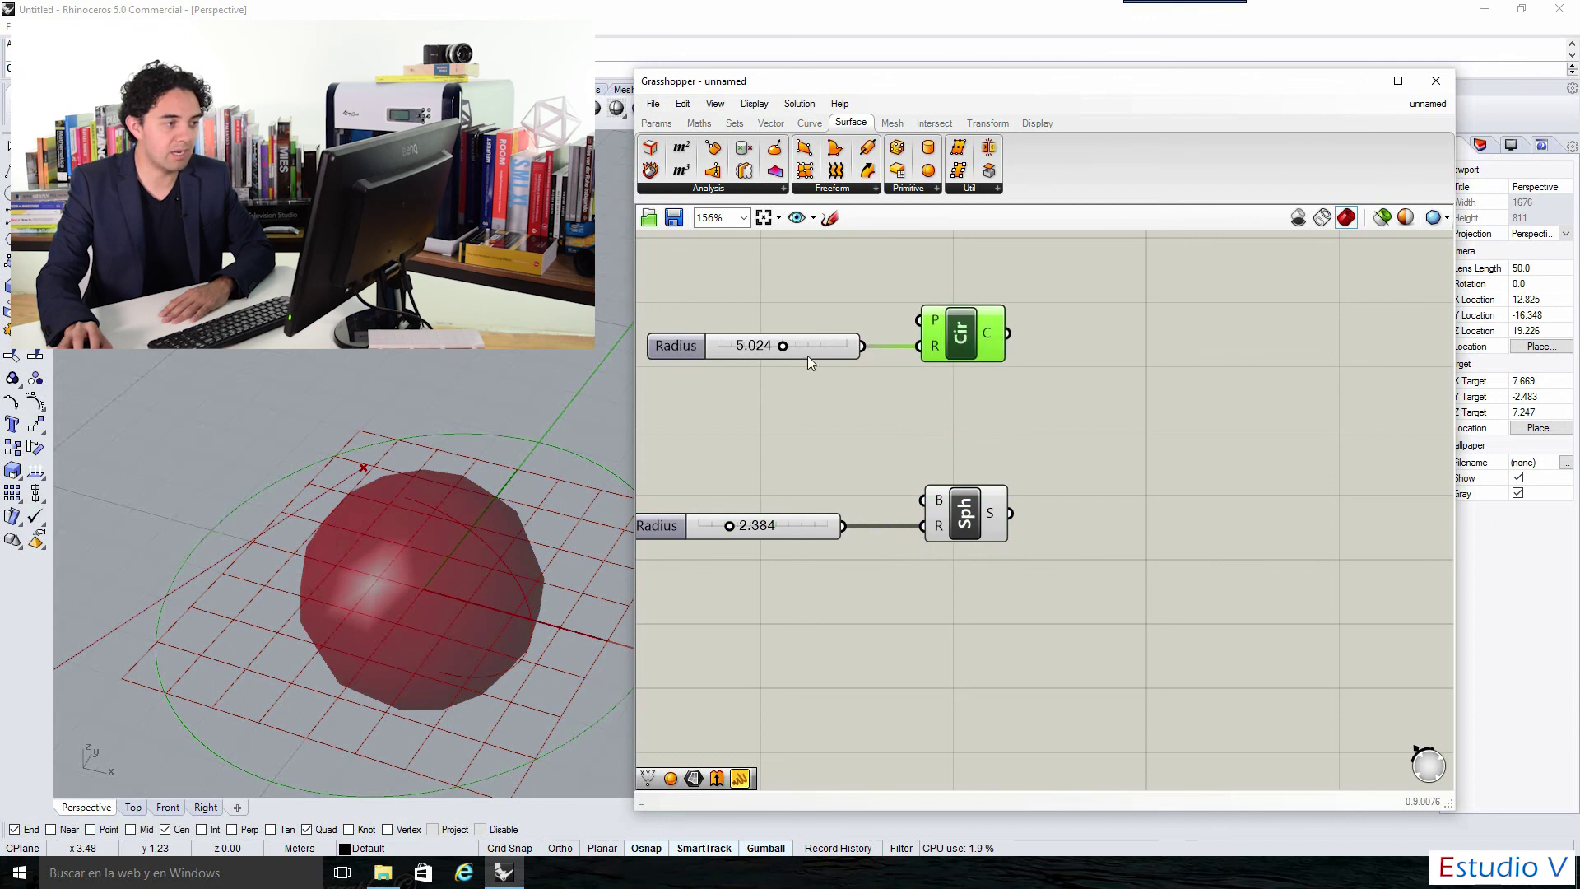
left_click_drag(694, 353, 679, 353)
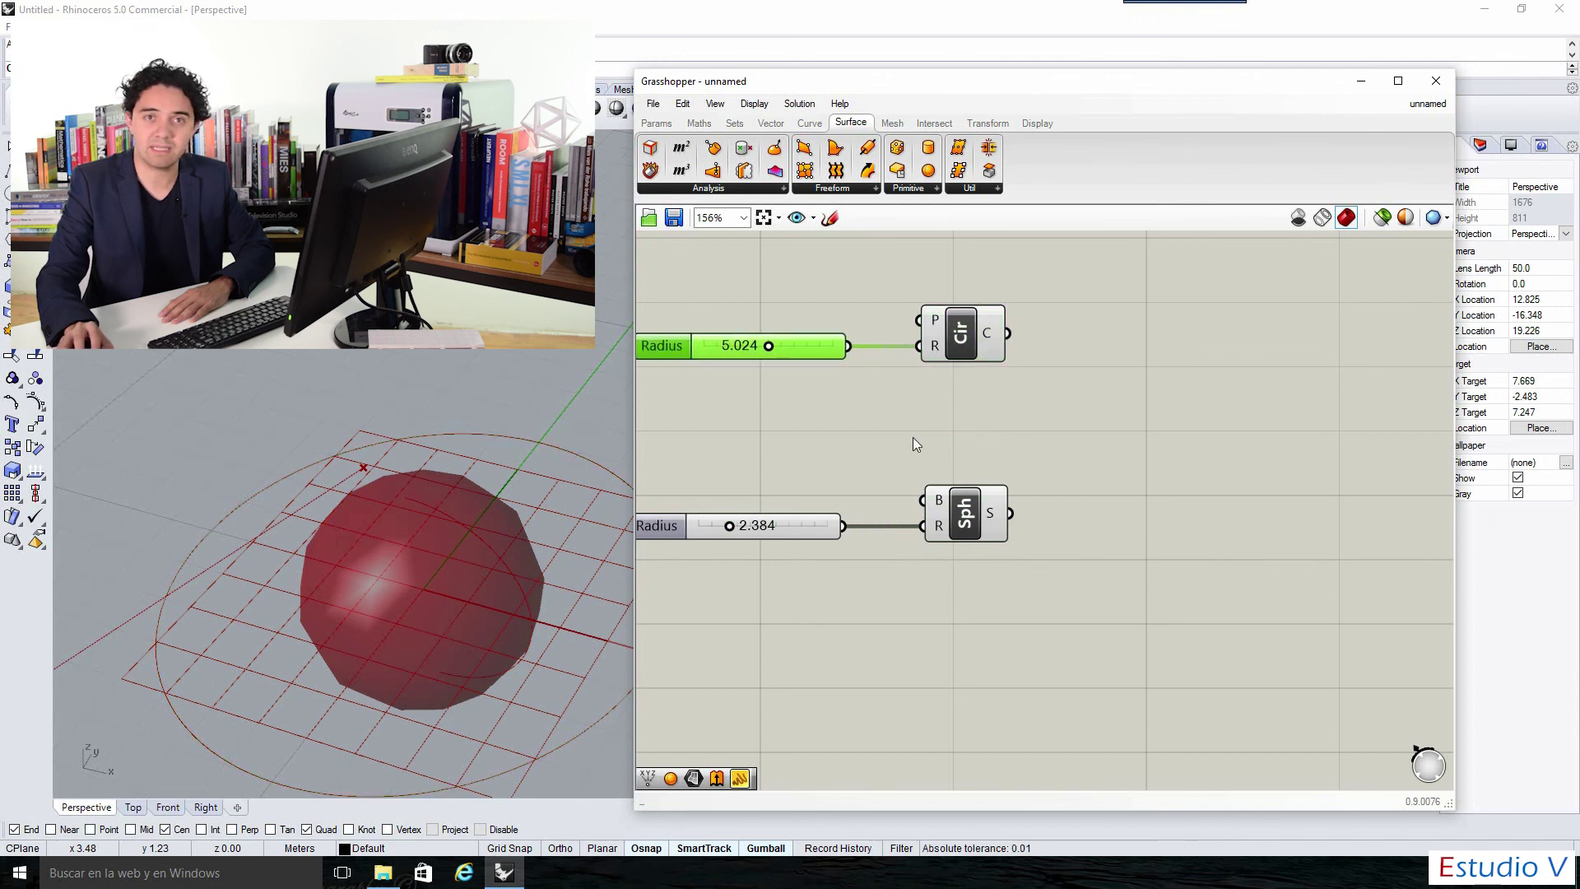